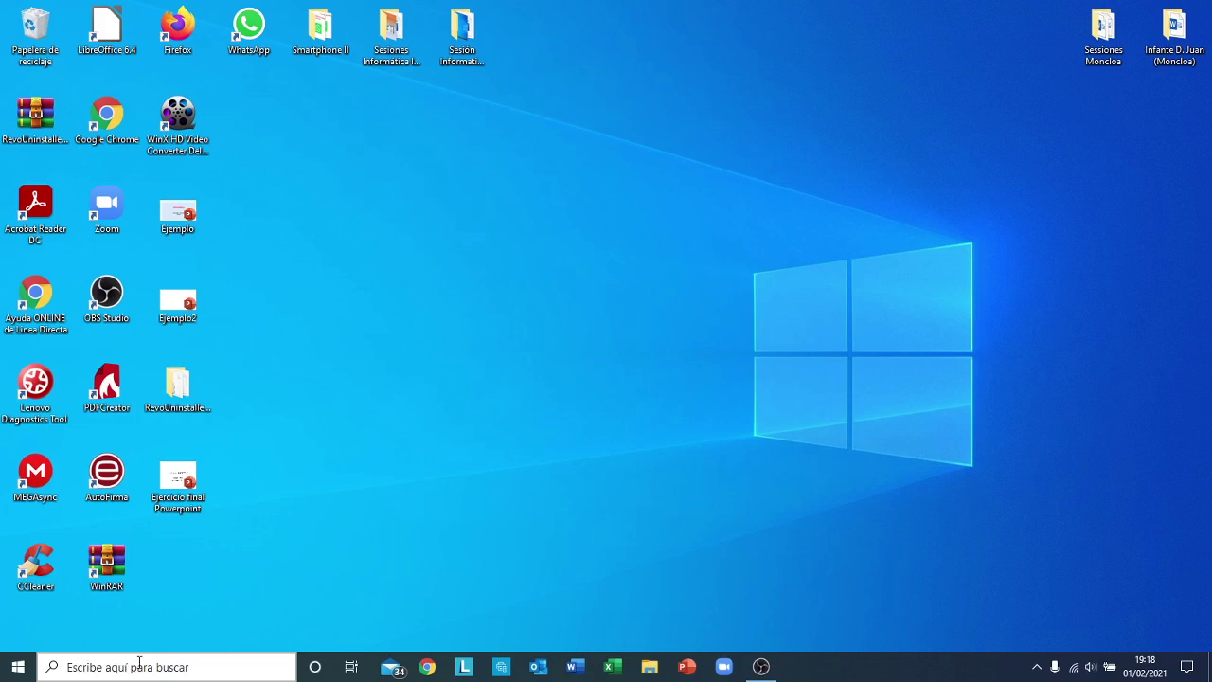
Find Excel through the Windows search, open it and create a new blank workbook.
click(84, 667)
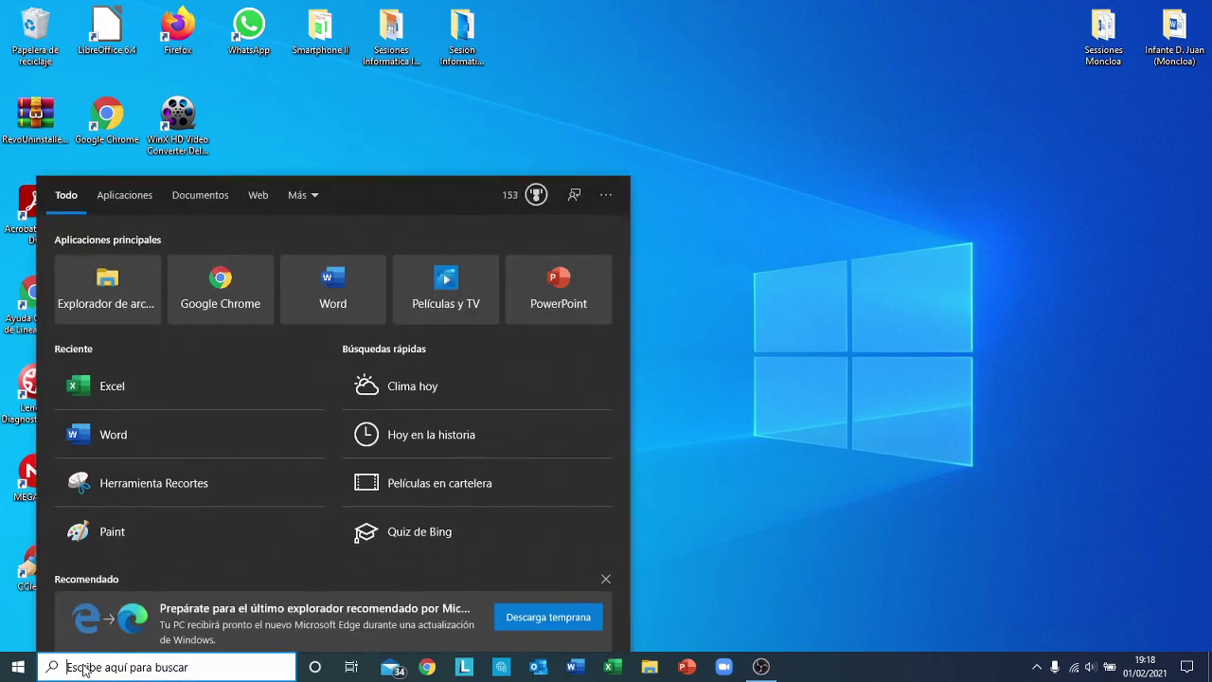
text(e)
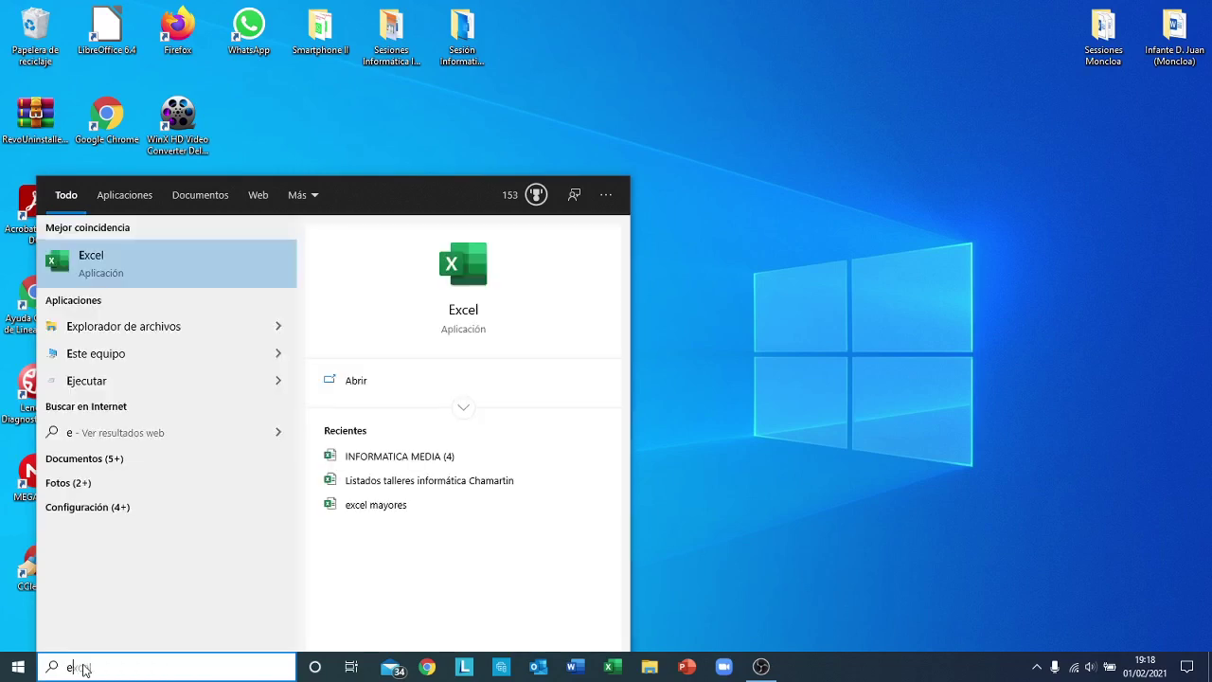
key(BackSpace)
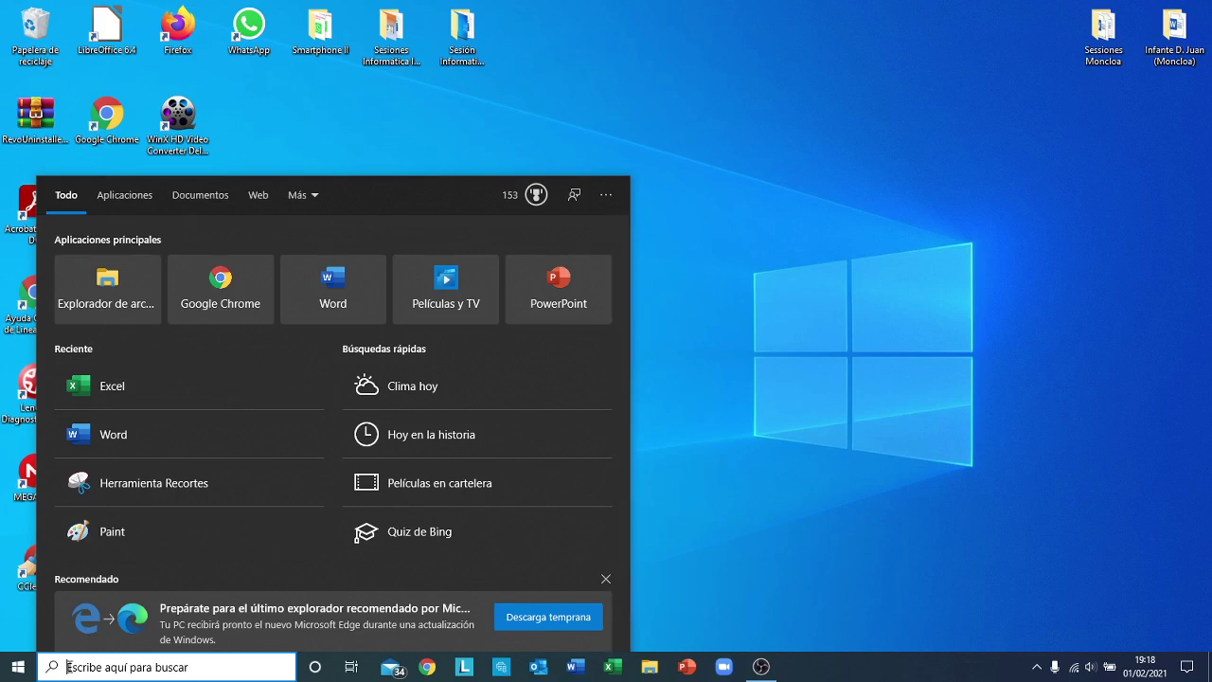
text(ex)
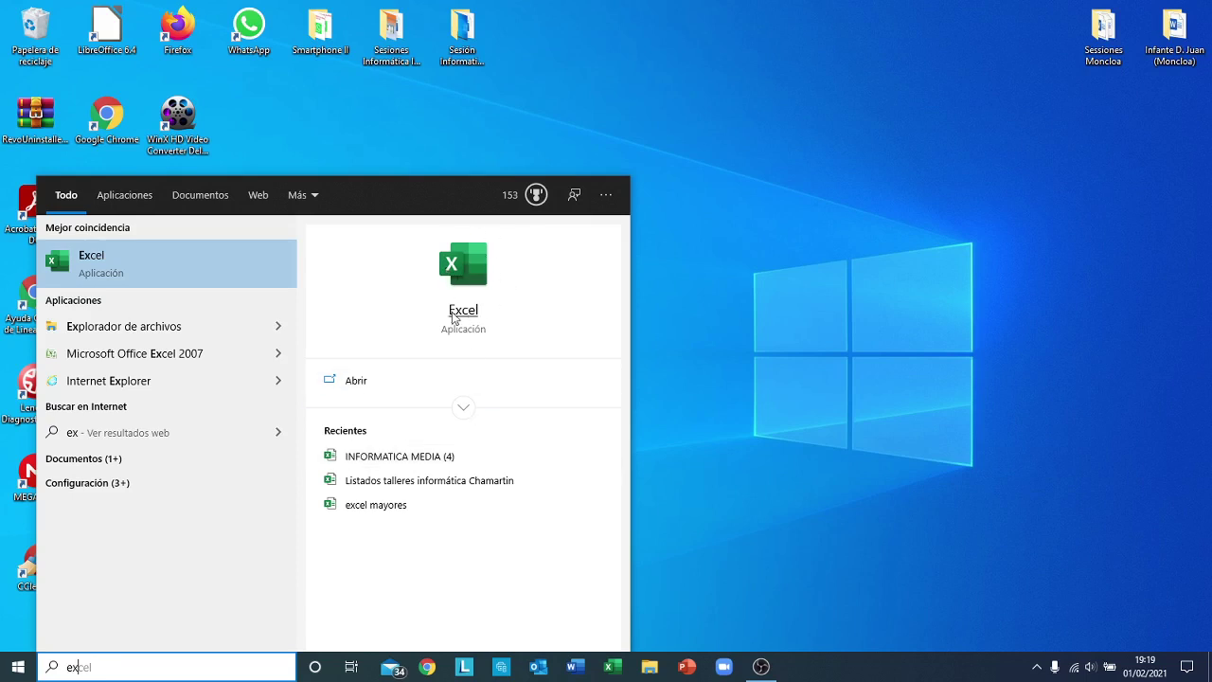
click(353, 382)
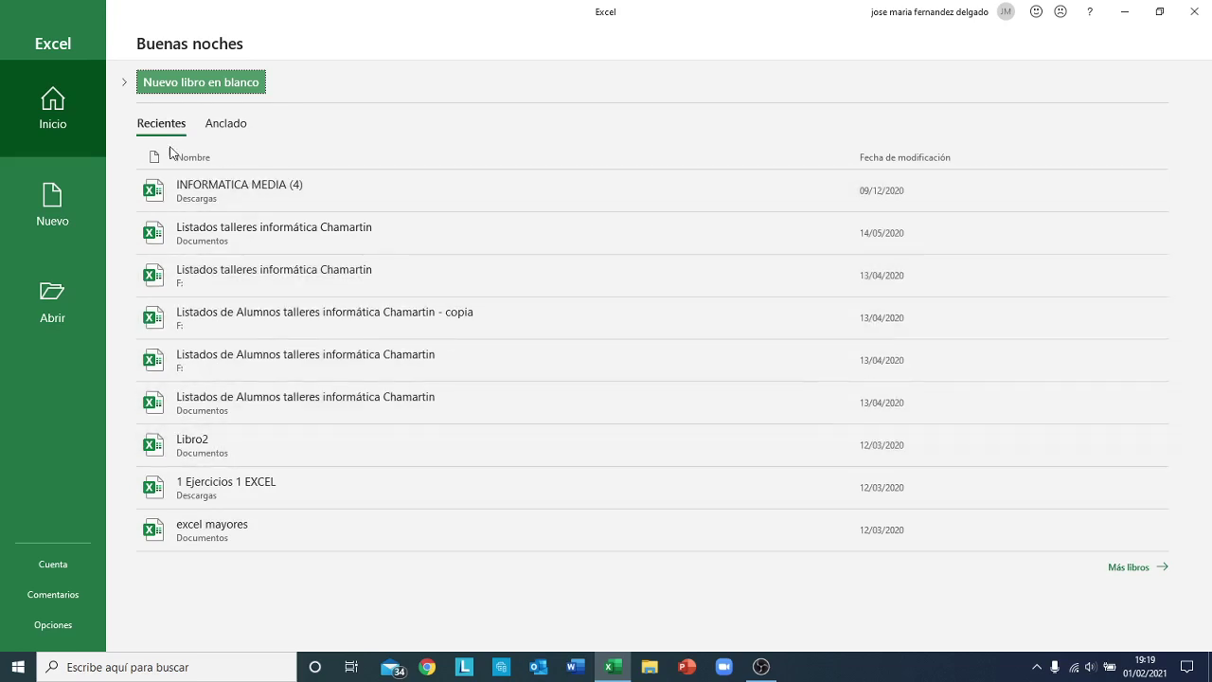
click(200, 83)
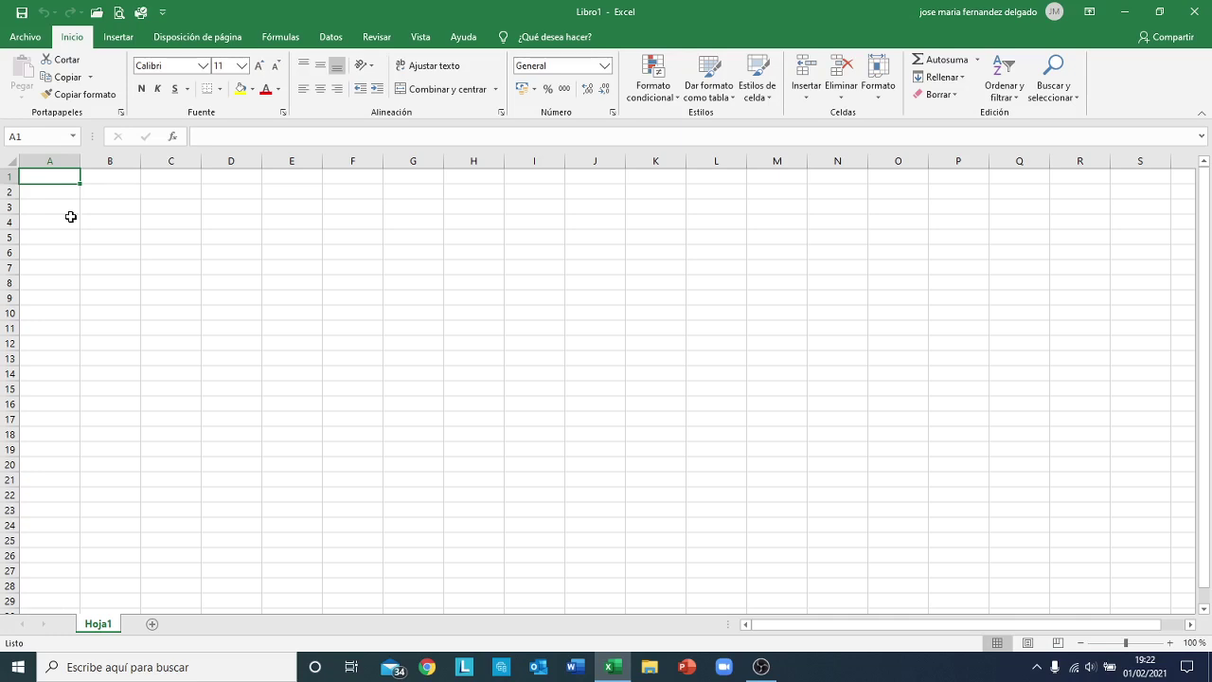
Move the active cell across row 1 from A1 to P1 without entering any data.
key(Right)
key(Right)
key(Right)
key(Right)
key(Right)
key(Right)
key(Right)
key(Right)
key(Right)
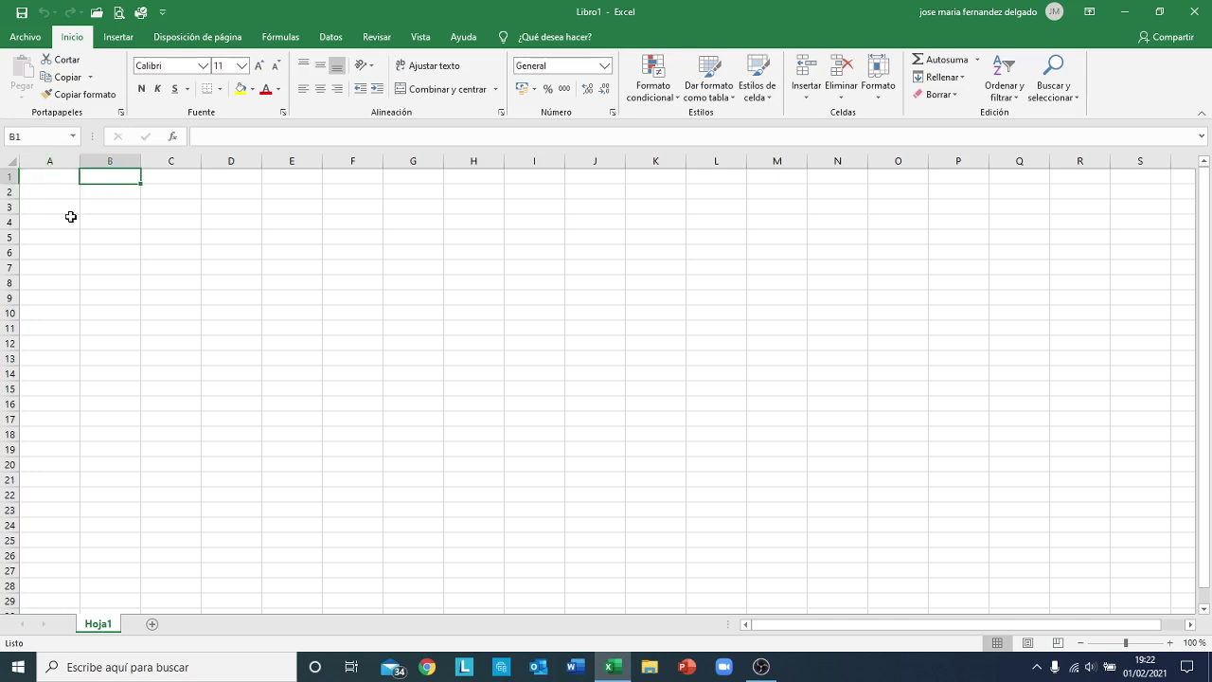
key(Right)
key(Right)
key(Right)
key(Right)
key(Right)
key(Right)
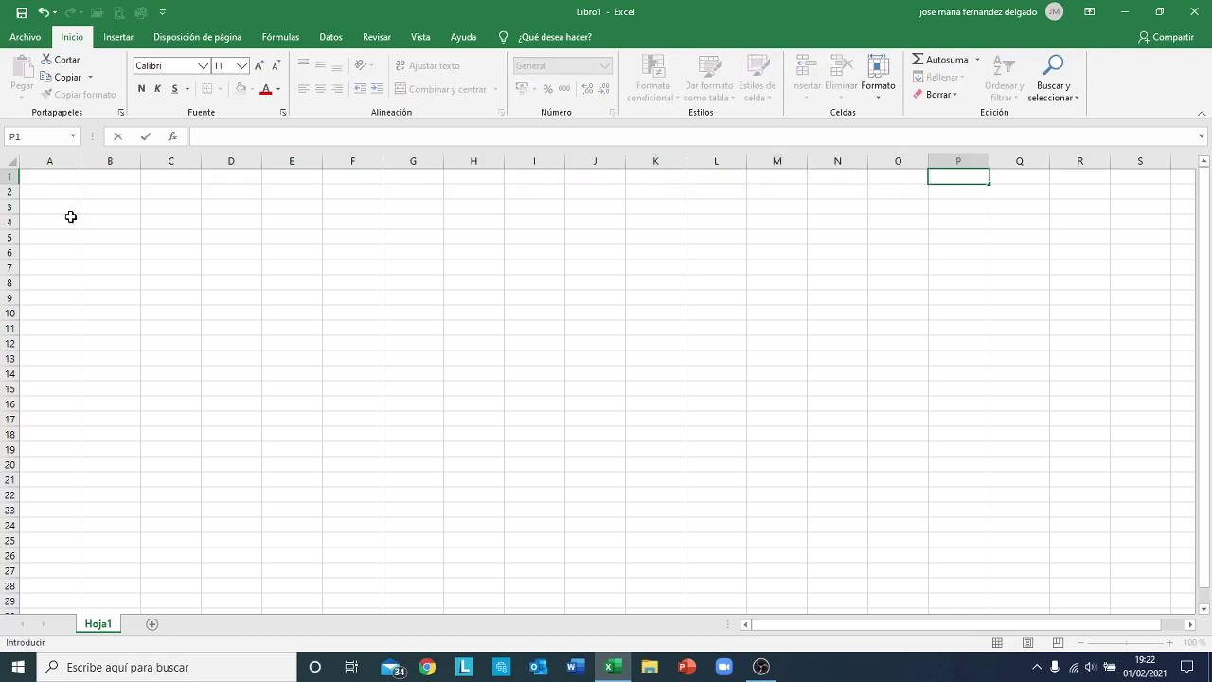
key(Escape)
Move the active cell back along row 1 from P1 to A1.
key(Left)
key(Left)
key(Left)
key(Left)
key(Left)
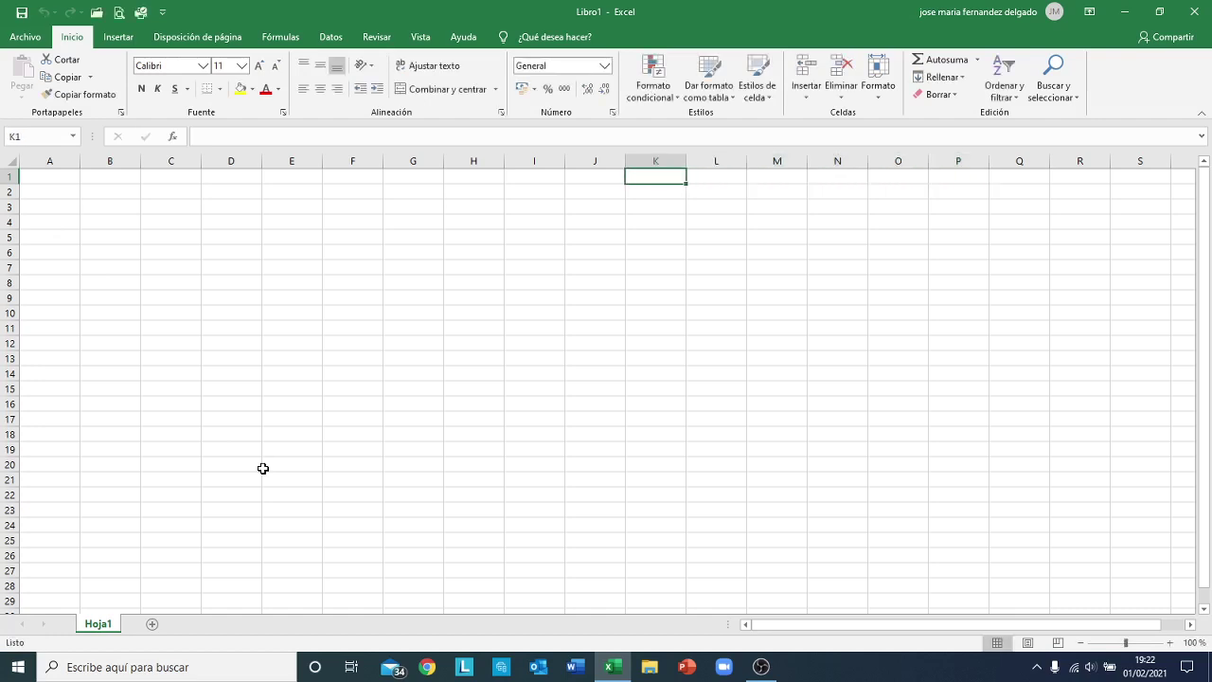
key(Left)
key(Left)
key(Left)
key(Left)
key(Left)
key(Left)
key(Left)
key(Left)
key(Left)
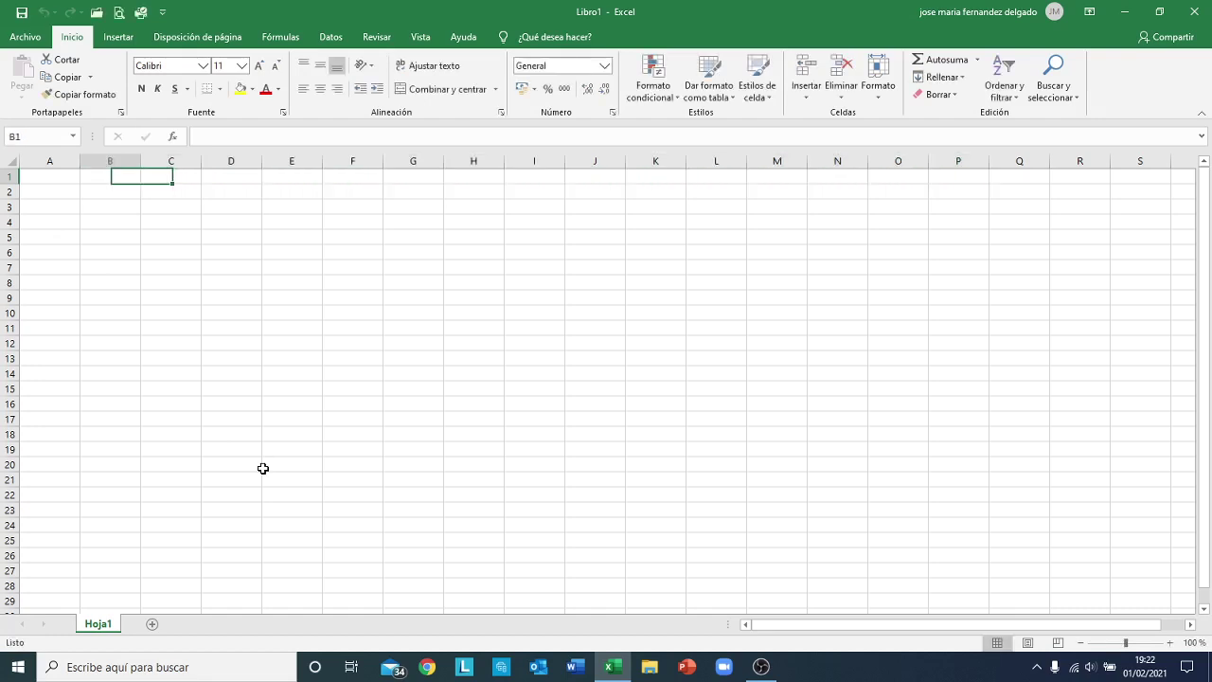
key(Left)
Move the active cell along row 1 to H1 and down column H to H14.
key(Right)
key(Right)
key(Right)
key(Right)
key(Right)
key(Right)
key(Right)
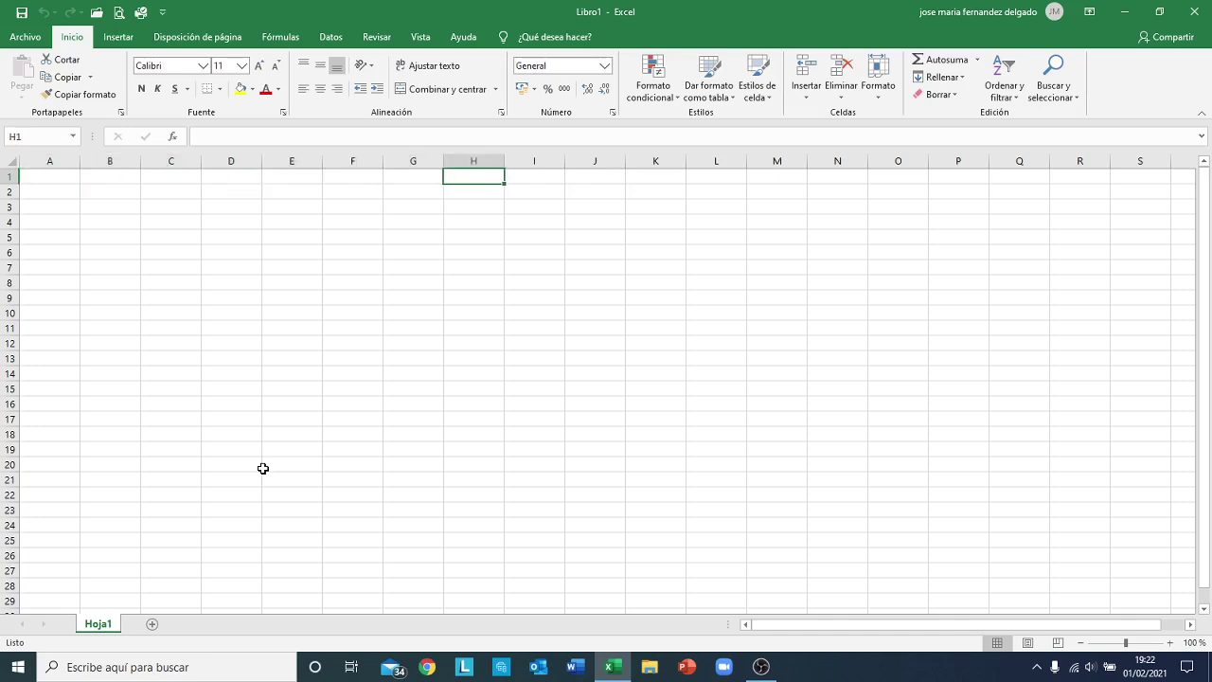
key(Down)
key(Down)
key(Down)
key(Down)
key(Down)
key(Down)
key(Down)
key(Down)
key(Down)
key(Down)
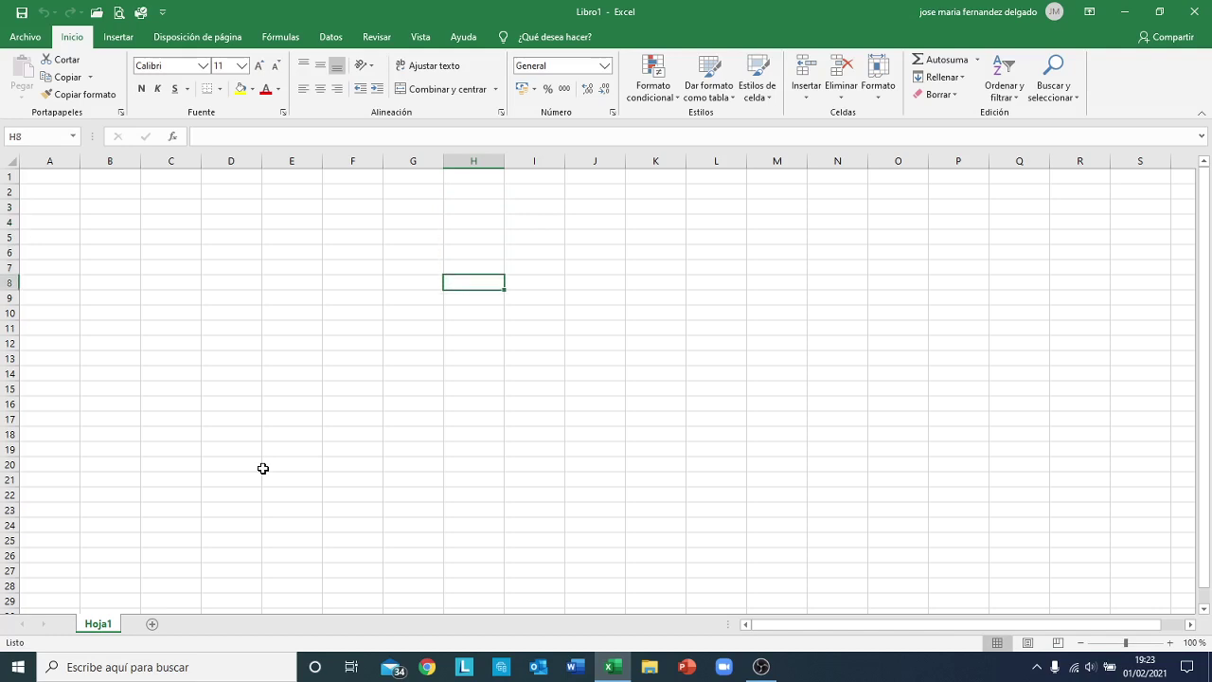
key(Down)
key(Down)
key(Down)
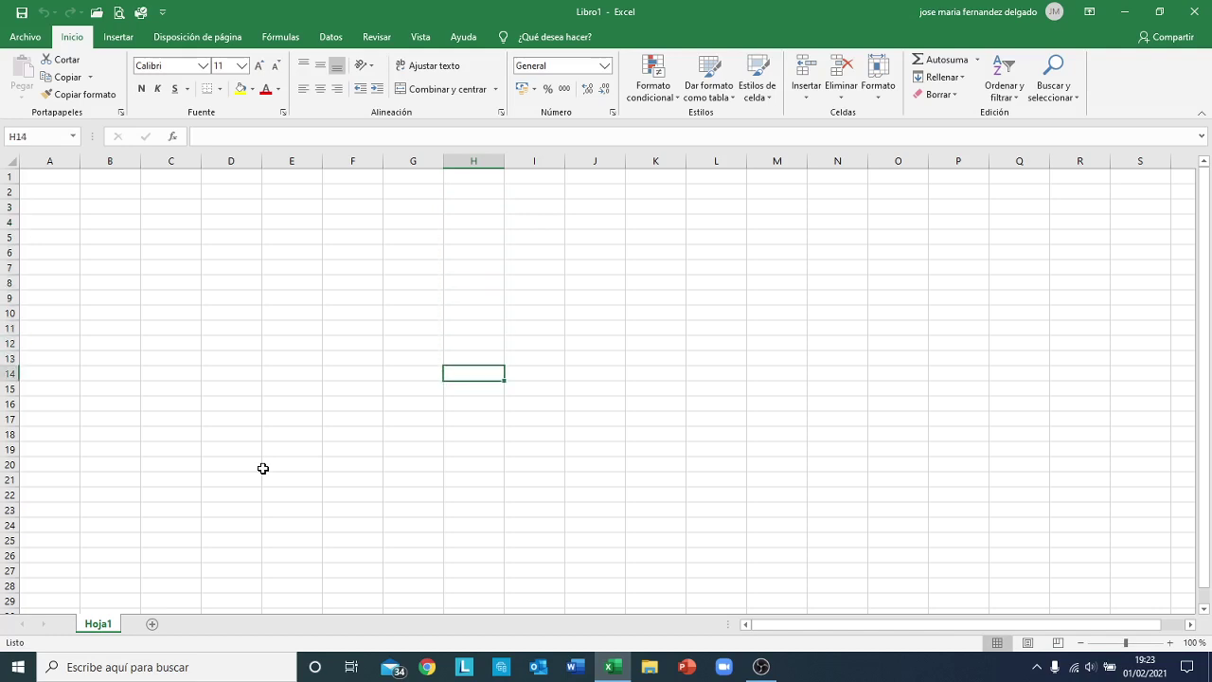
Move the active cell back up column H to H1 and select cell E1.
key(Up)
key(Up)
key(Up)
key(Up)
key(Up)
key(Up)
key(Up)
key(Up)
key(Up)
key(Up)
key(Up)
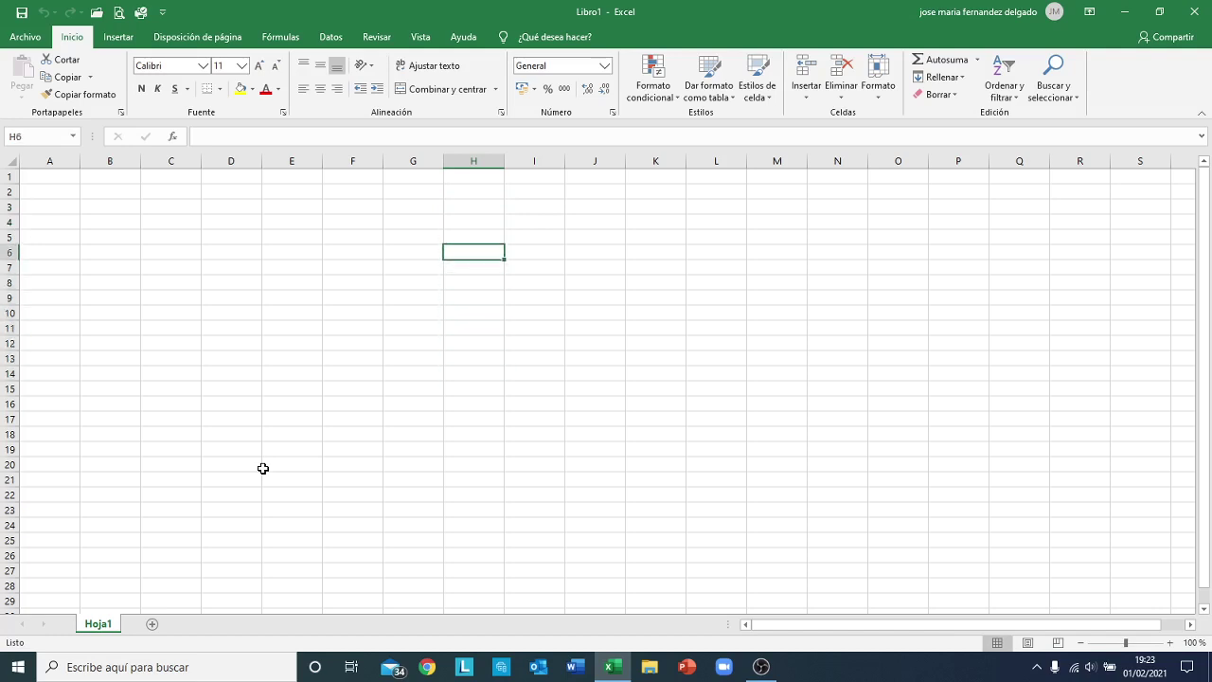
key(Up)
key(Up)
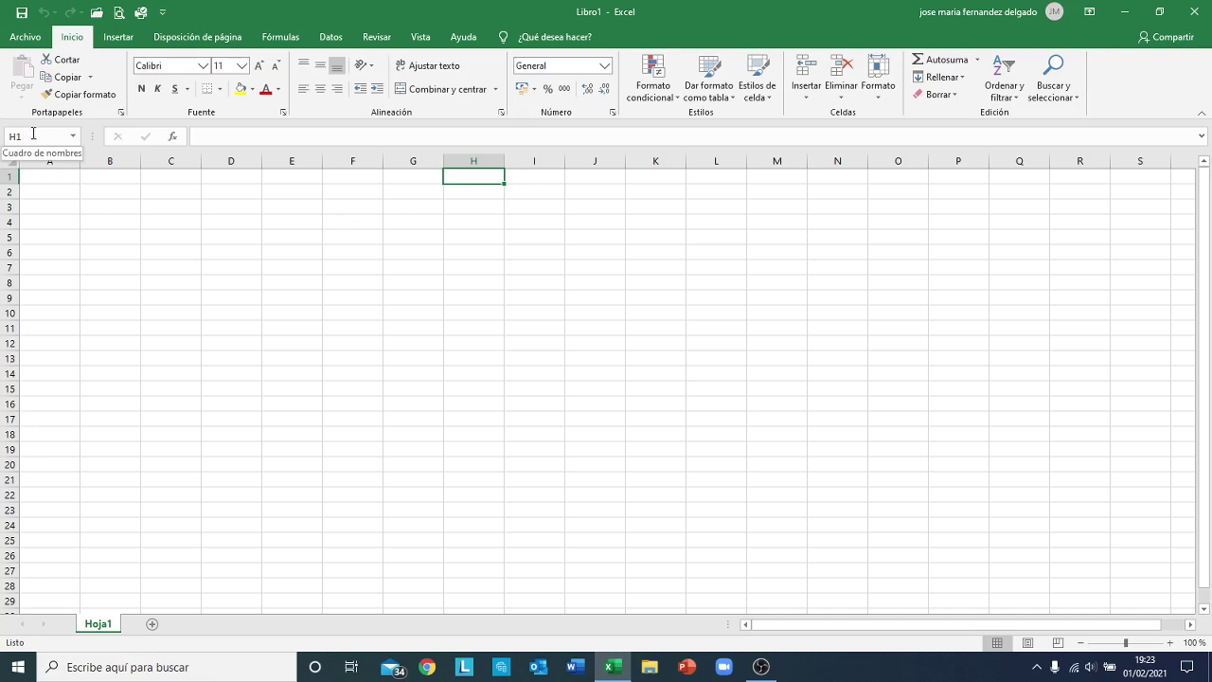
click(290, 176)
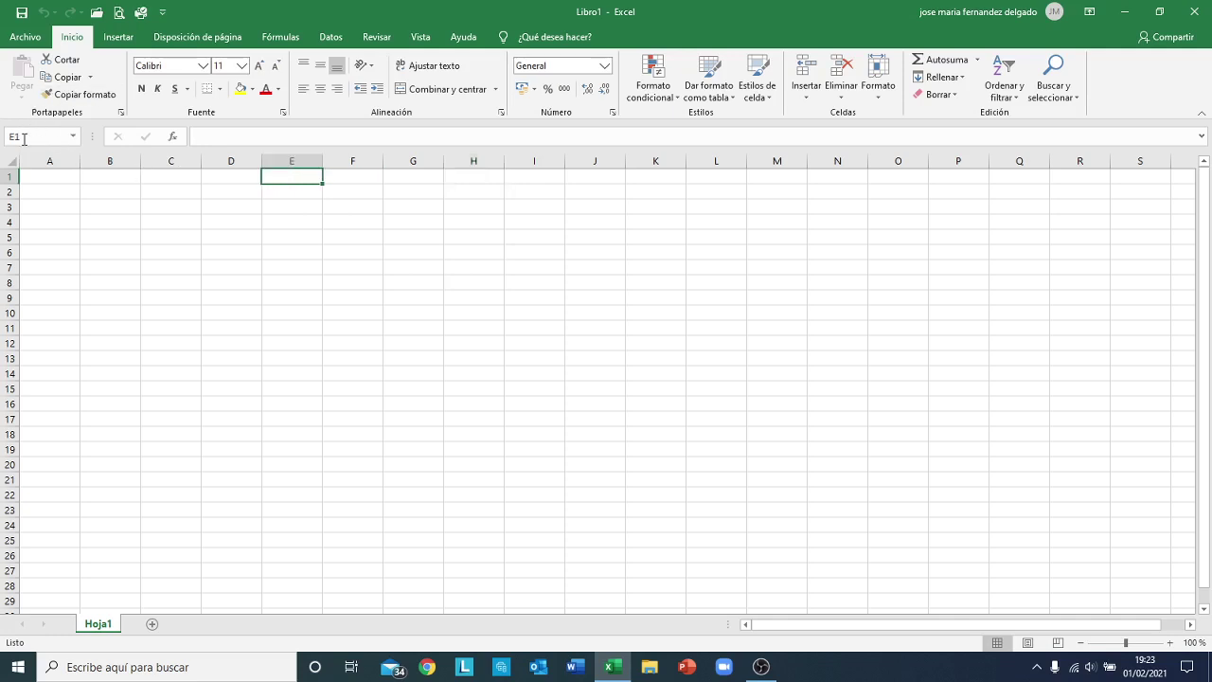
Enter the sample text "bbbbbbbbbb" in cell A4 and reselect that cell.
click(57, 223)
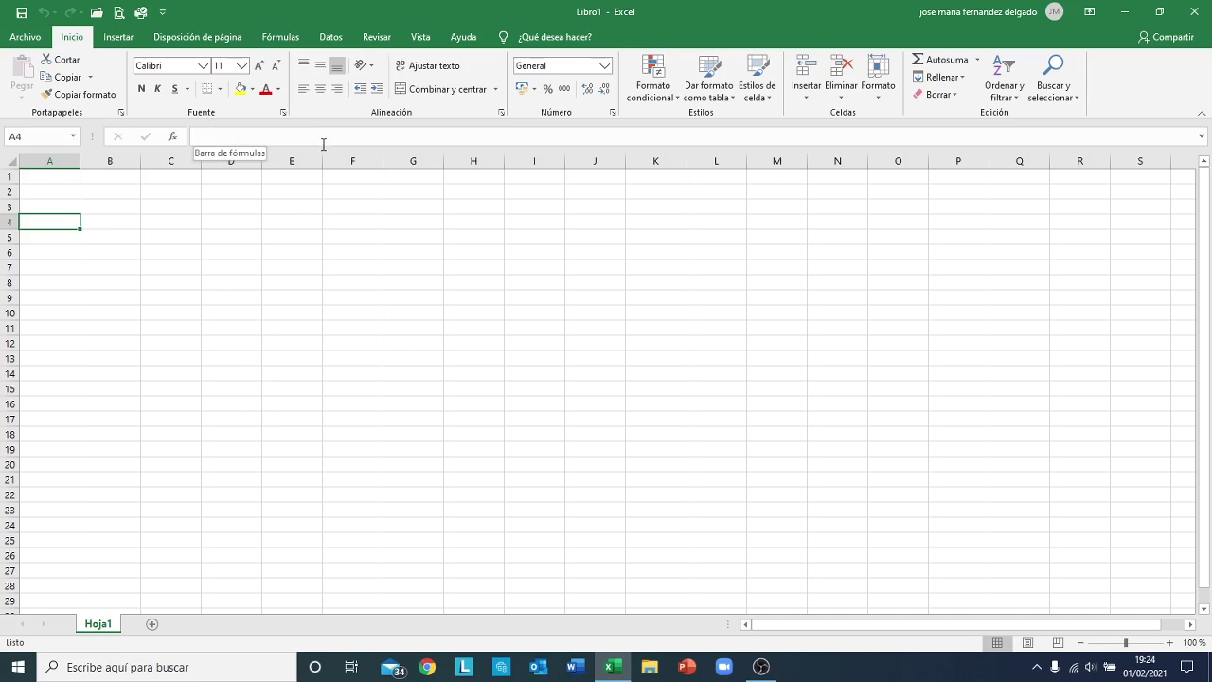
text(bbbbbbbbbbb)
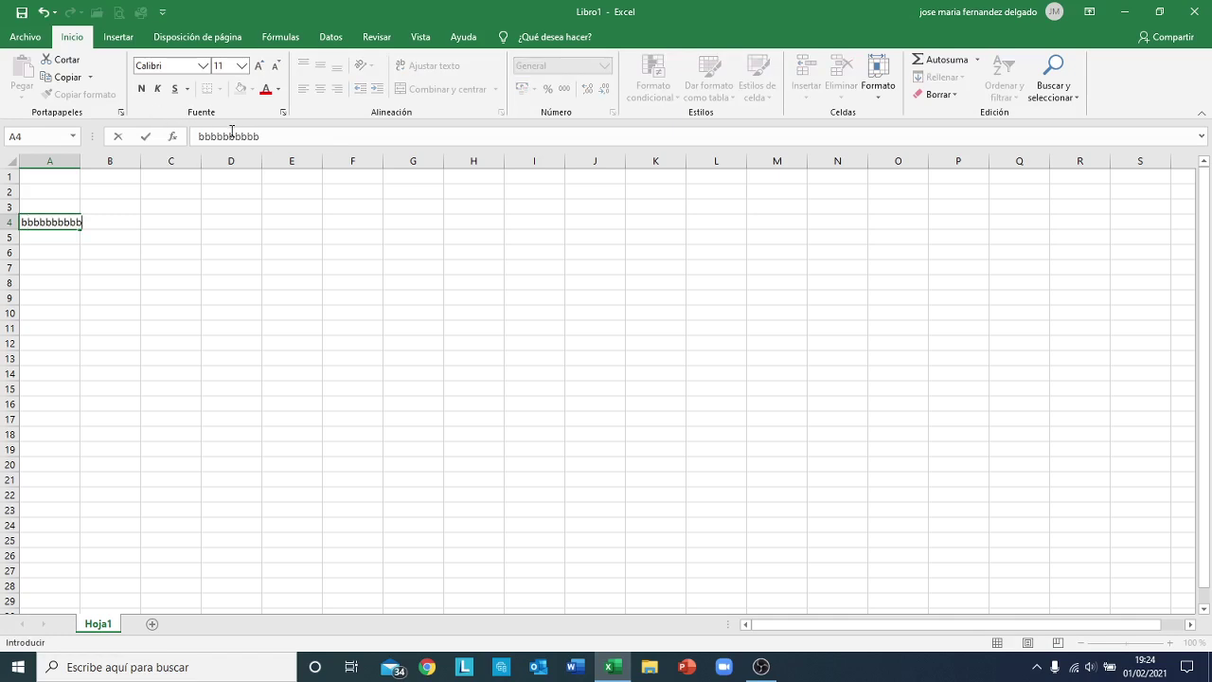
click(55, 247)
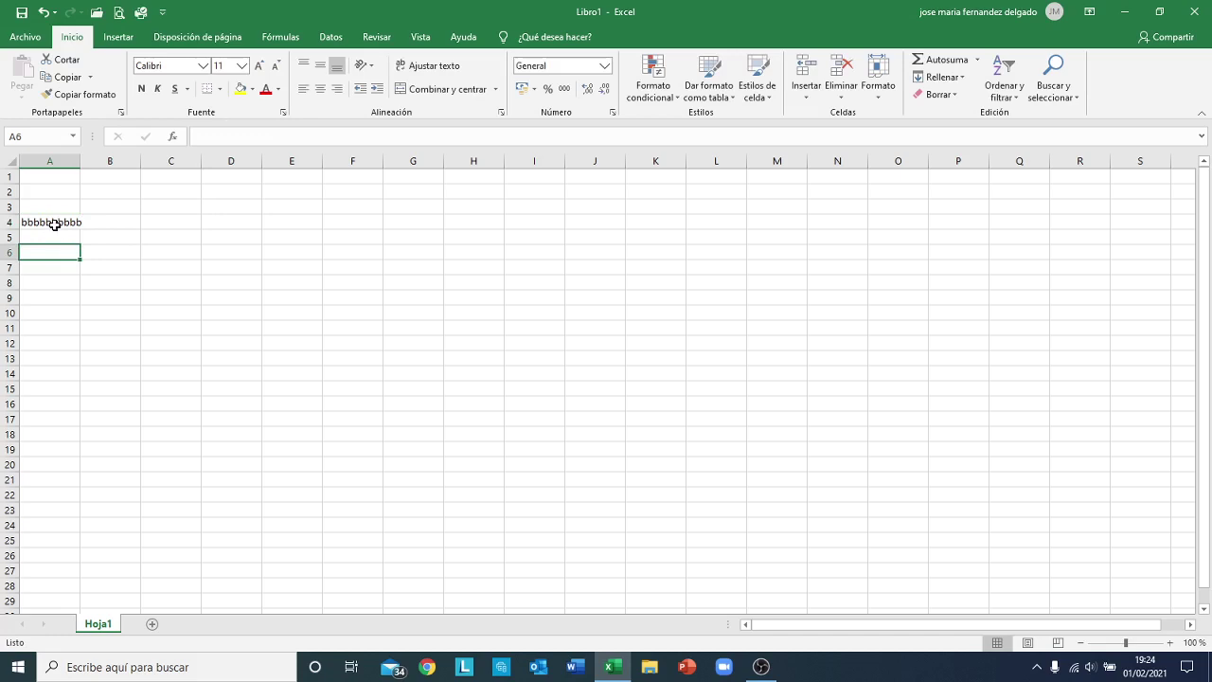
click(56, 222)
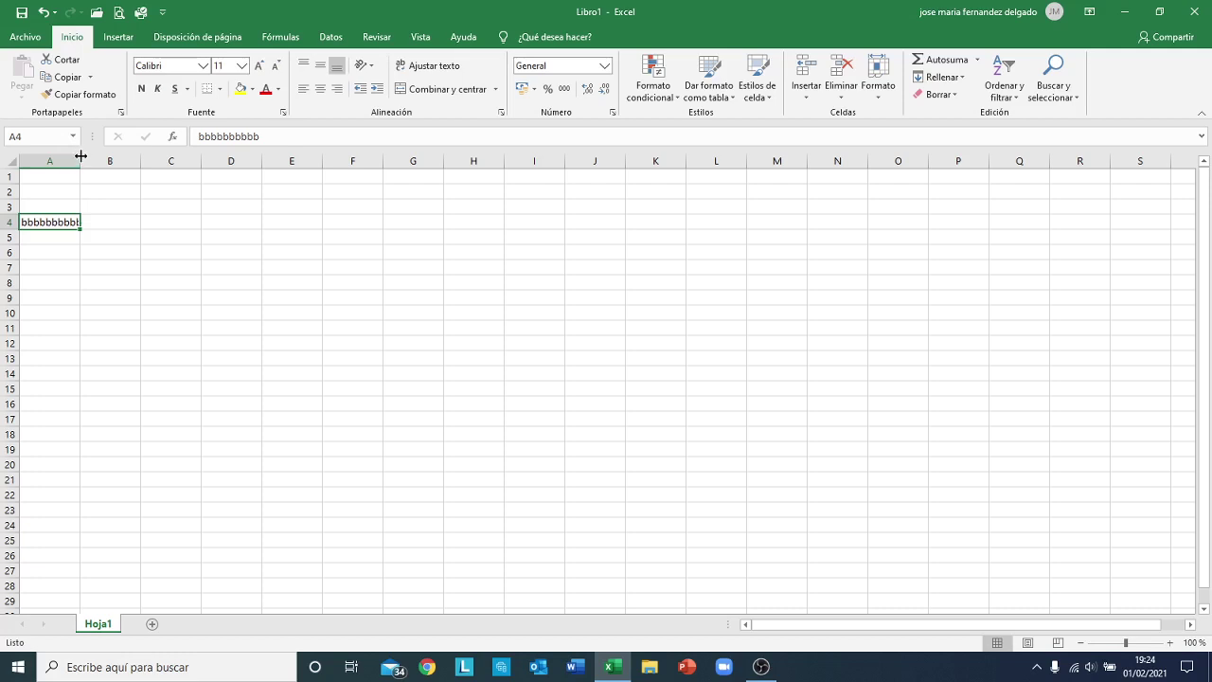
Widen column A to about four times the default width and narrow column F to about two thirds of the default.
drag(81, 155, 266, 167)
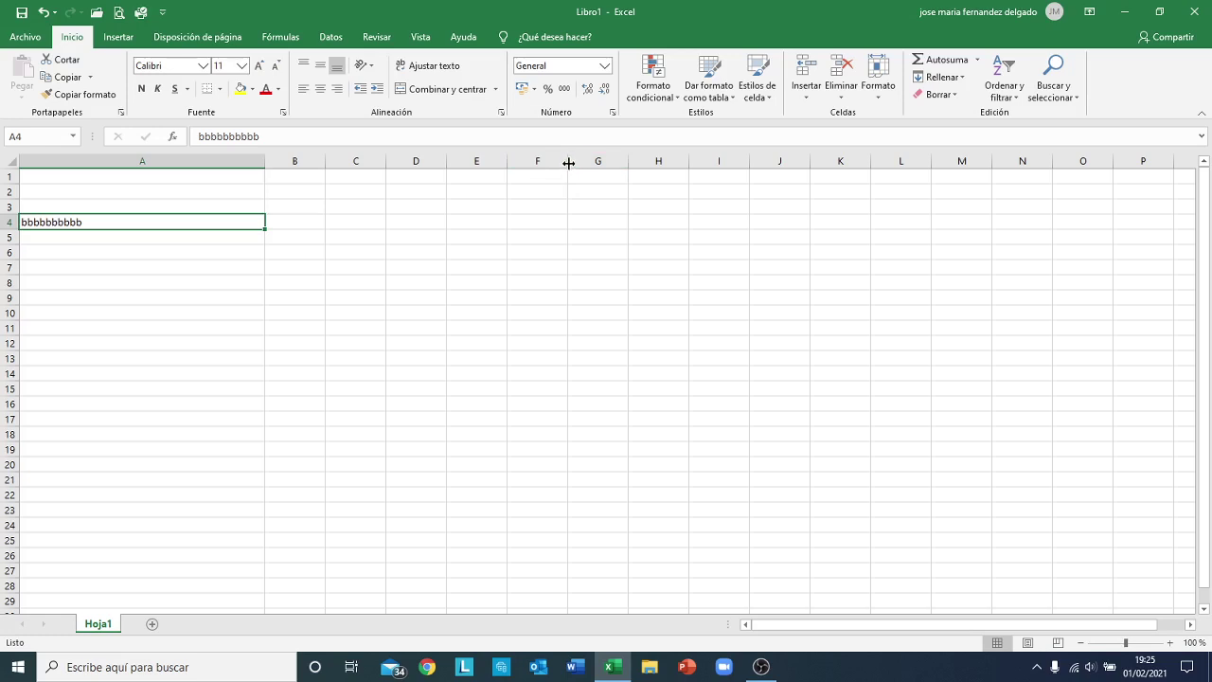
drag(568, 163, 769, 156)
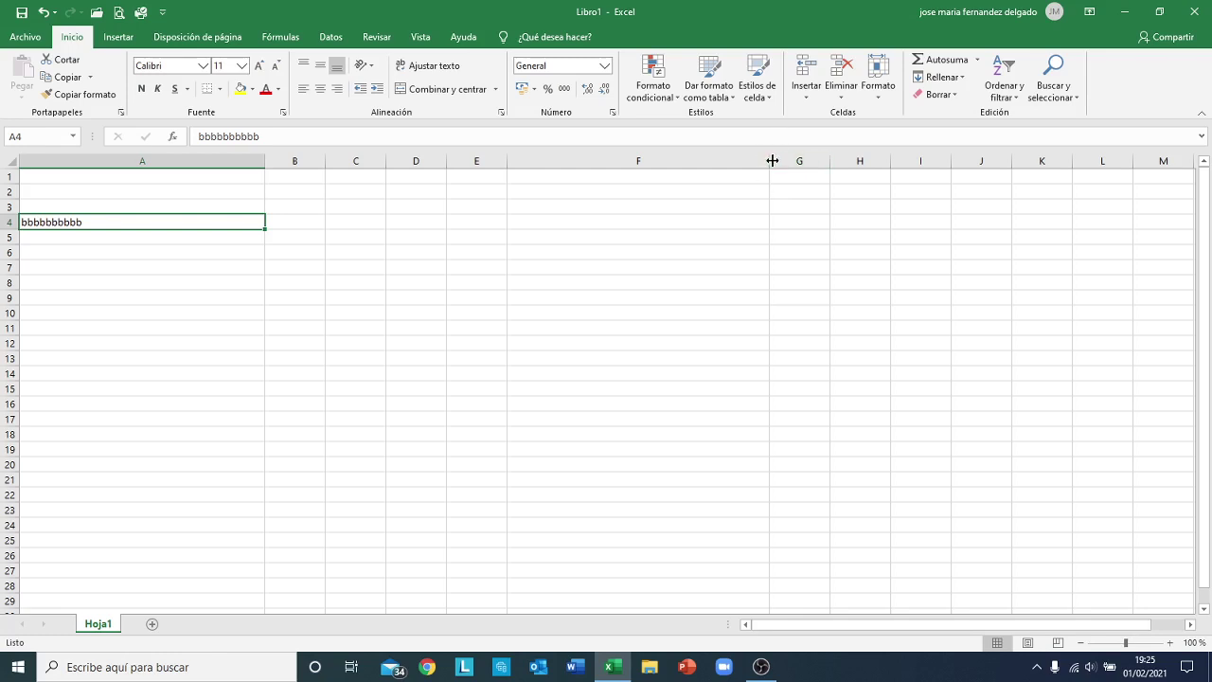
drag(773, 161, 550, 174)
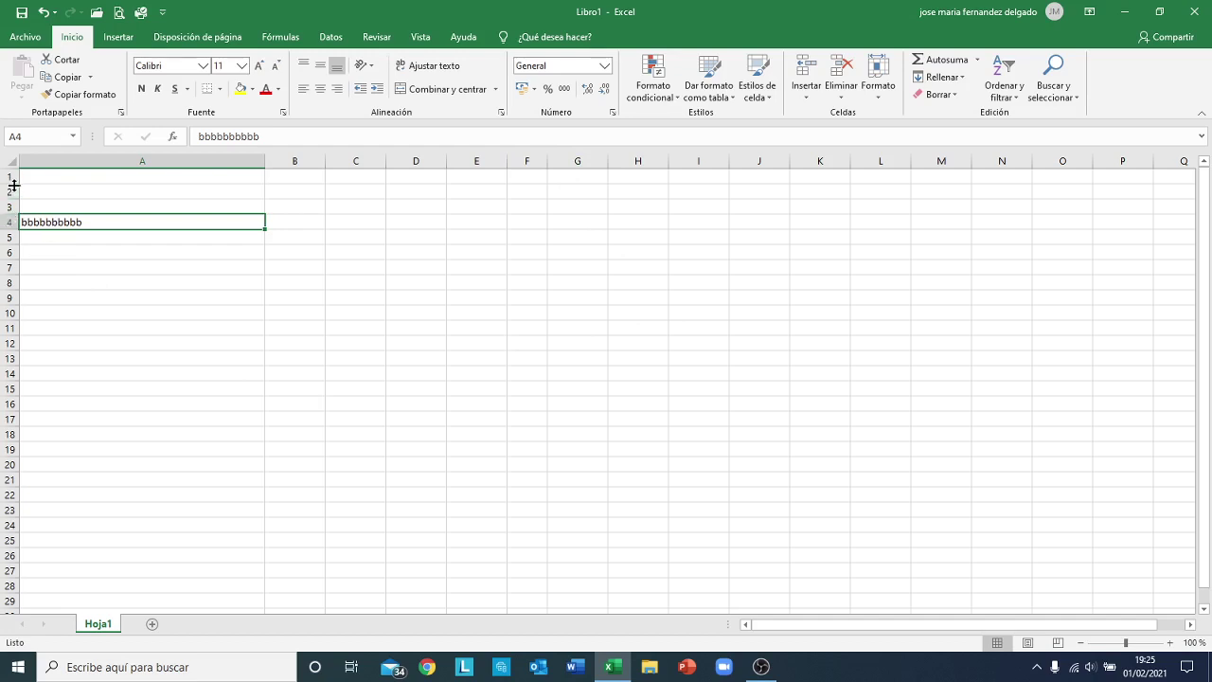
Increase the heights of rows 1 and 7 to about three times the default height.
drag(13, 185, 15, 218)
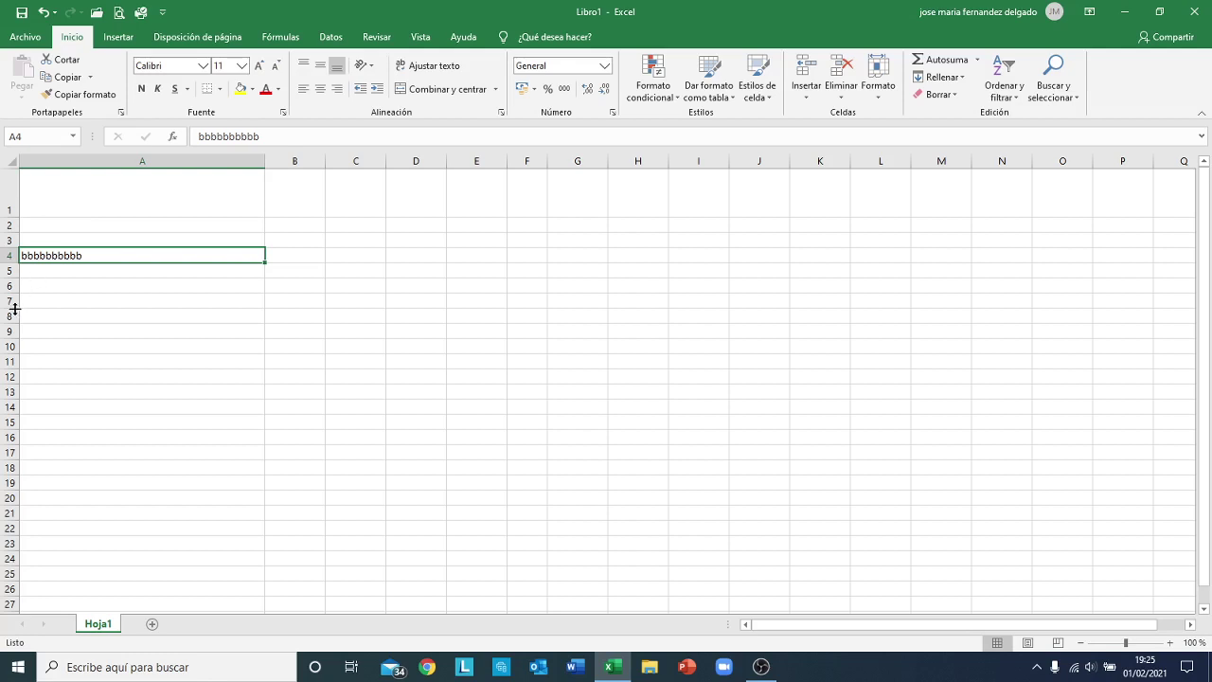
drag(16, 308, 16, 340)
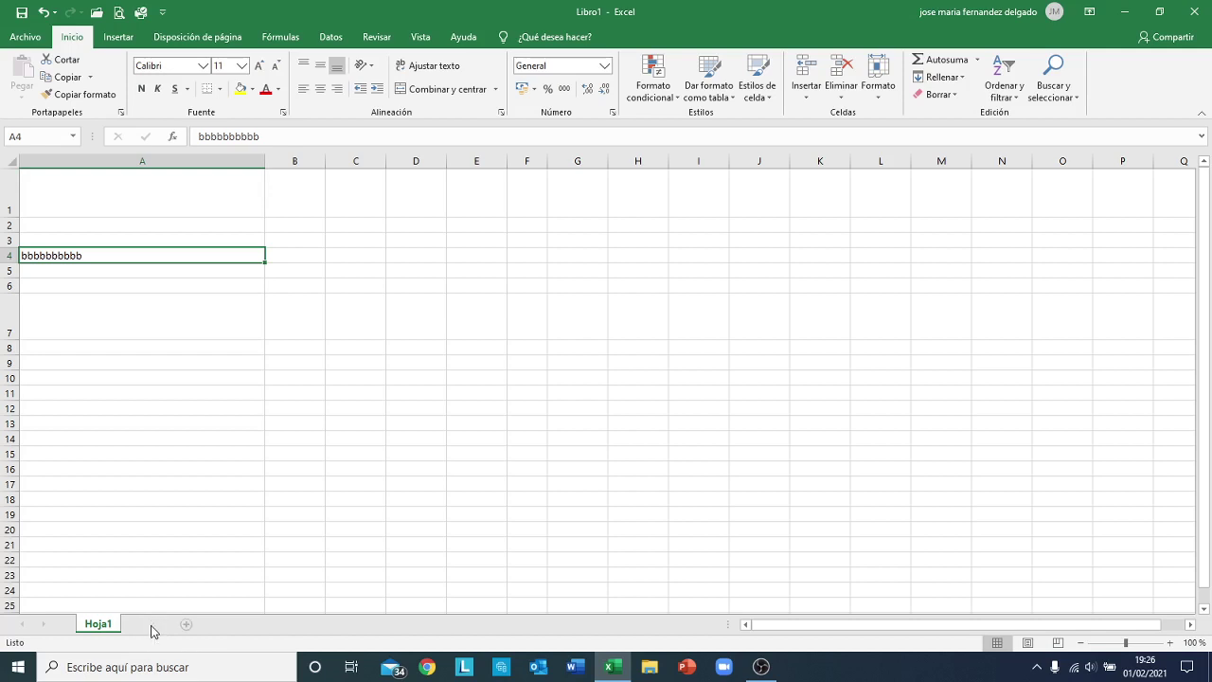
Add five new worksheets after Hoja1, up to Hoja6.
click(151, 628)
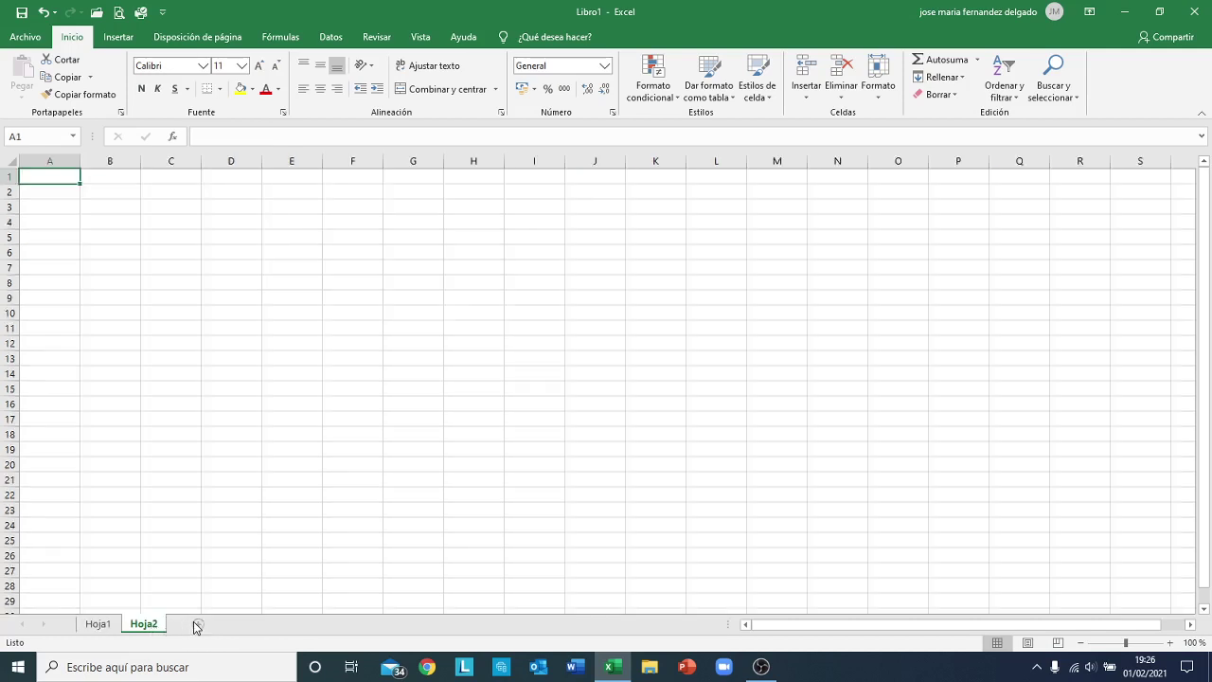
click(197, 627)
click(241, 625)
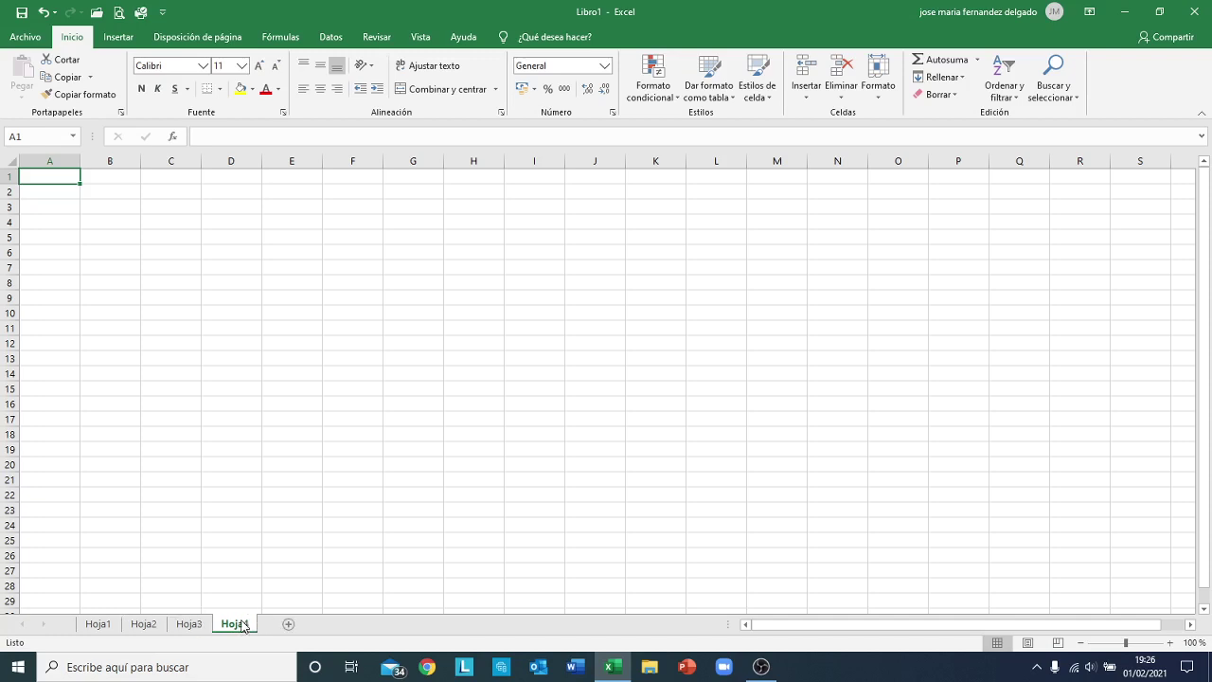
click(290, 625)
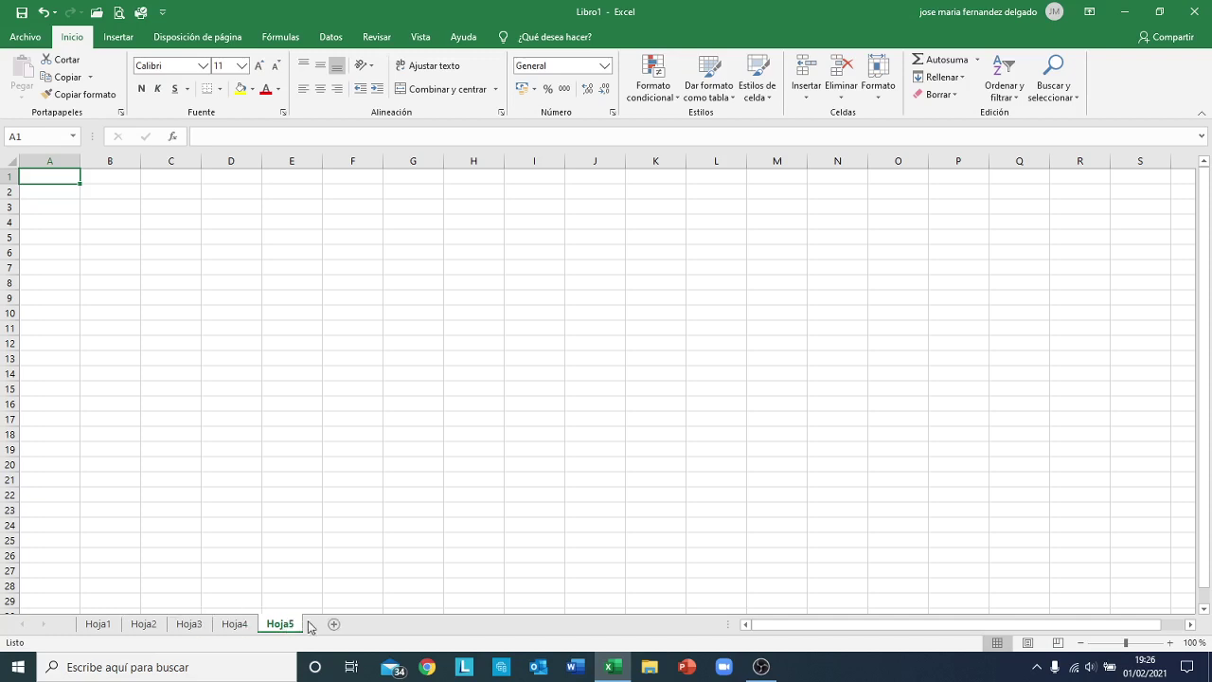
click(333, 625)
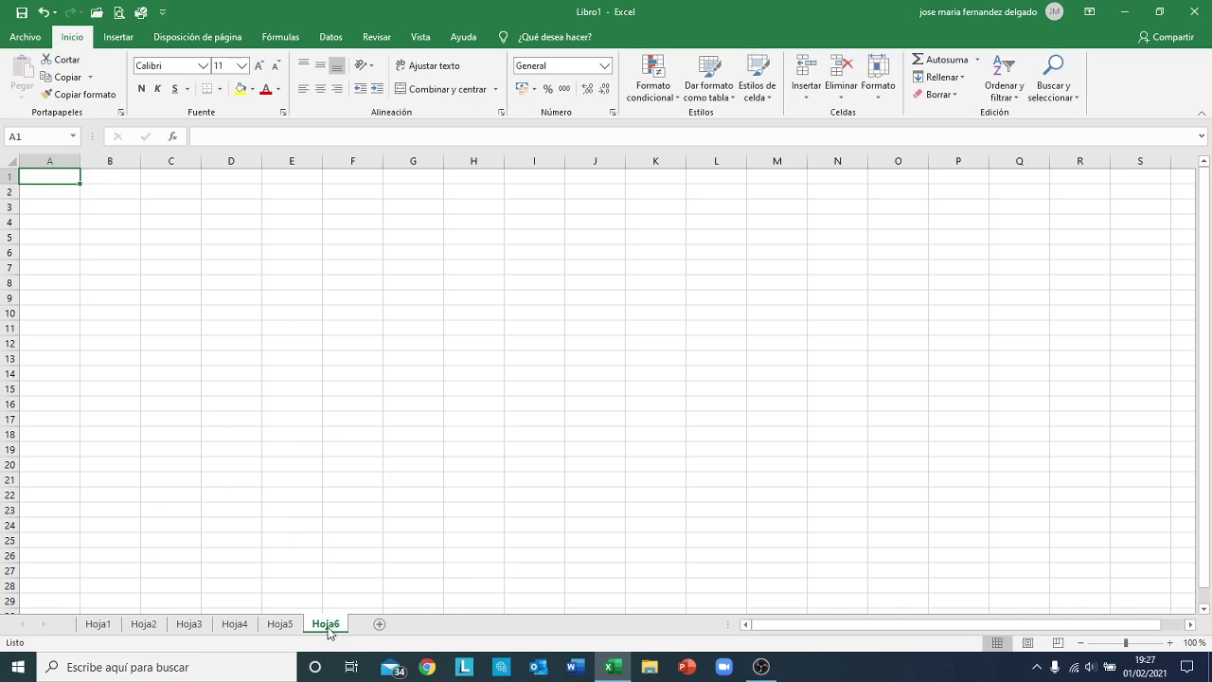
Switch among the workbook's sheets, comparing Hoja1, Hoja3 and Hoja6, and go through them in order up to Hoja5.
click(194, 630)
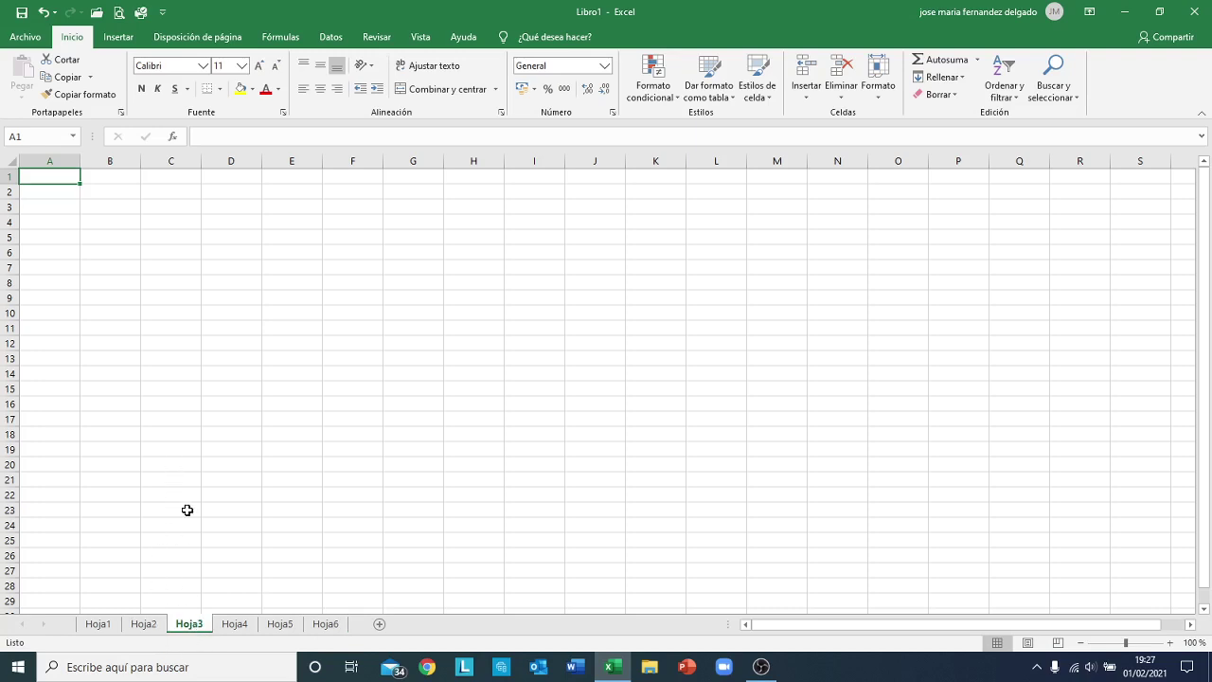
click(99, 624)
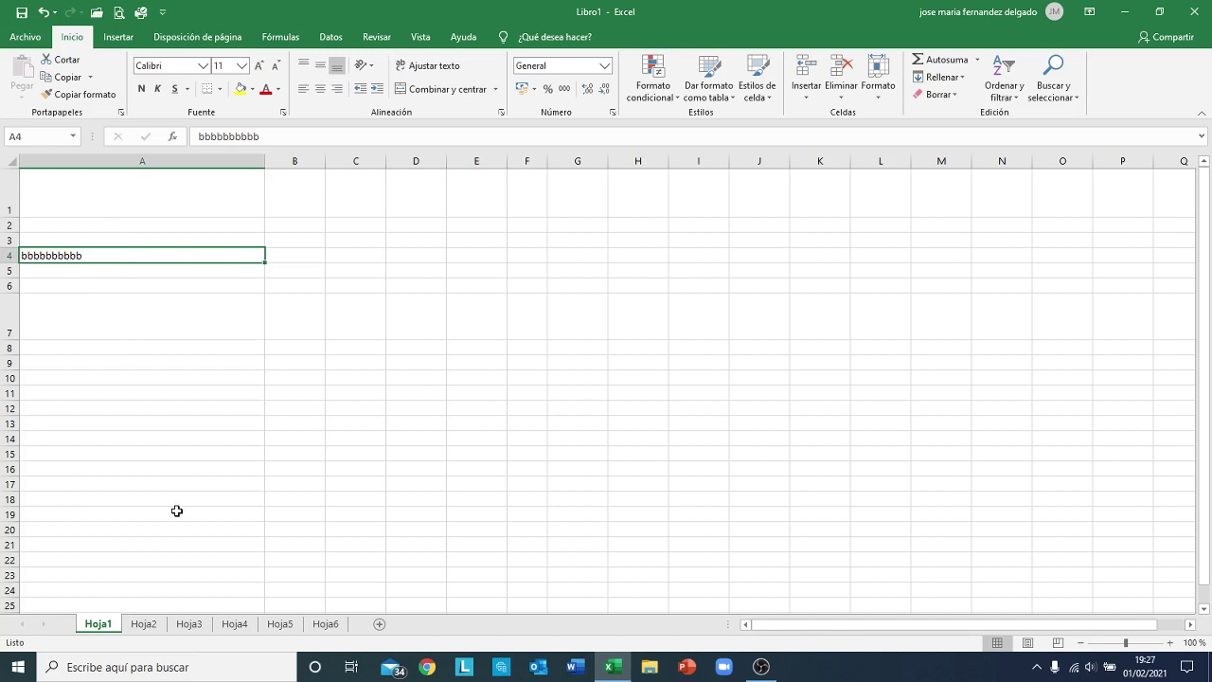
click(331, 625)
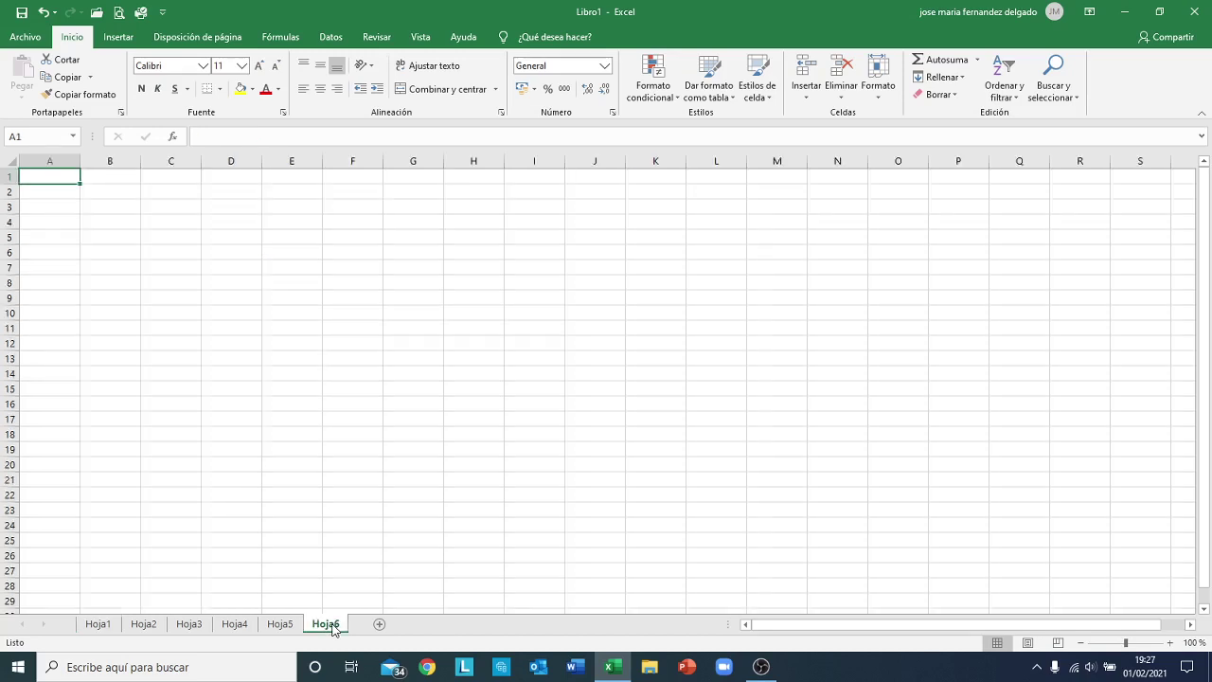
click(95, 631)
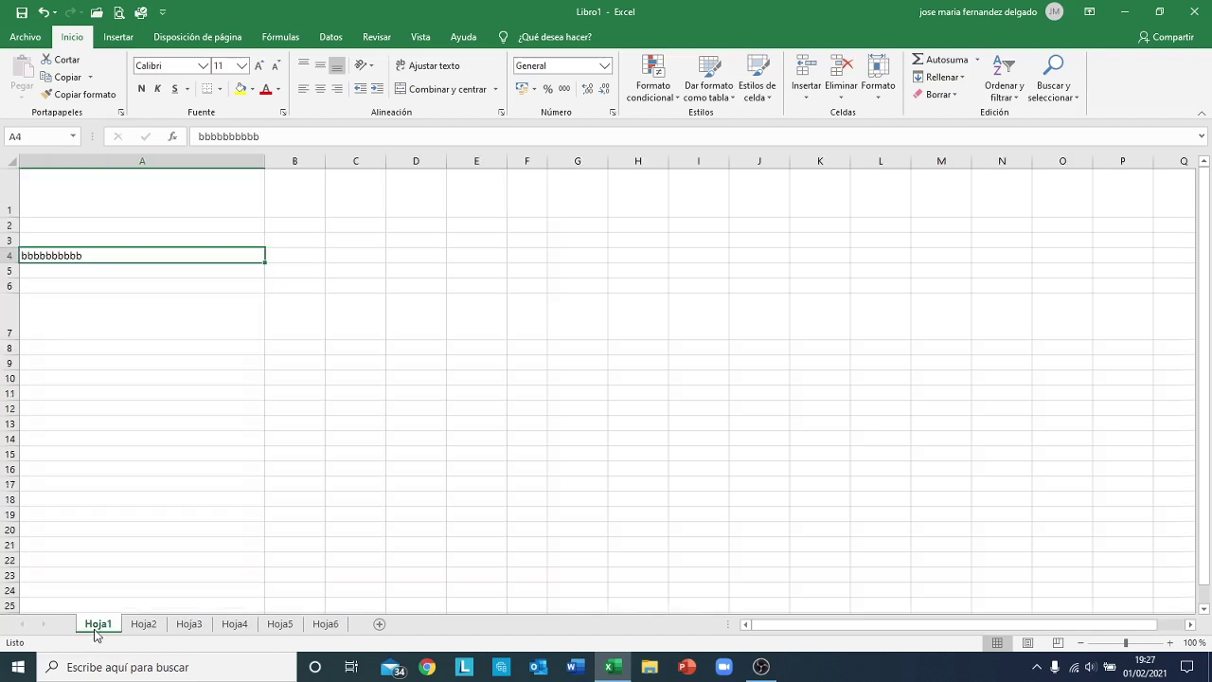
click(144, 629)
click(185, 631)
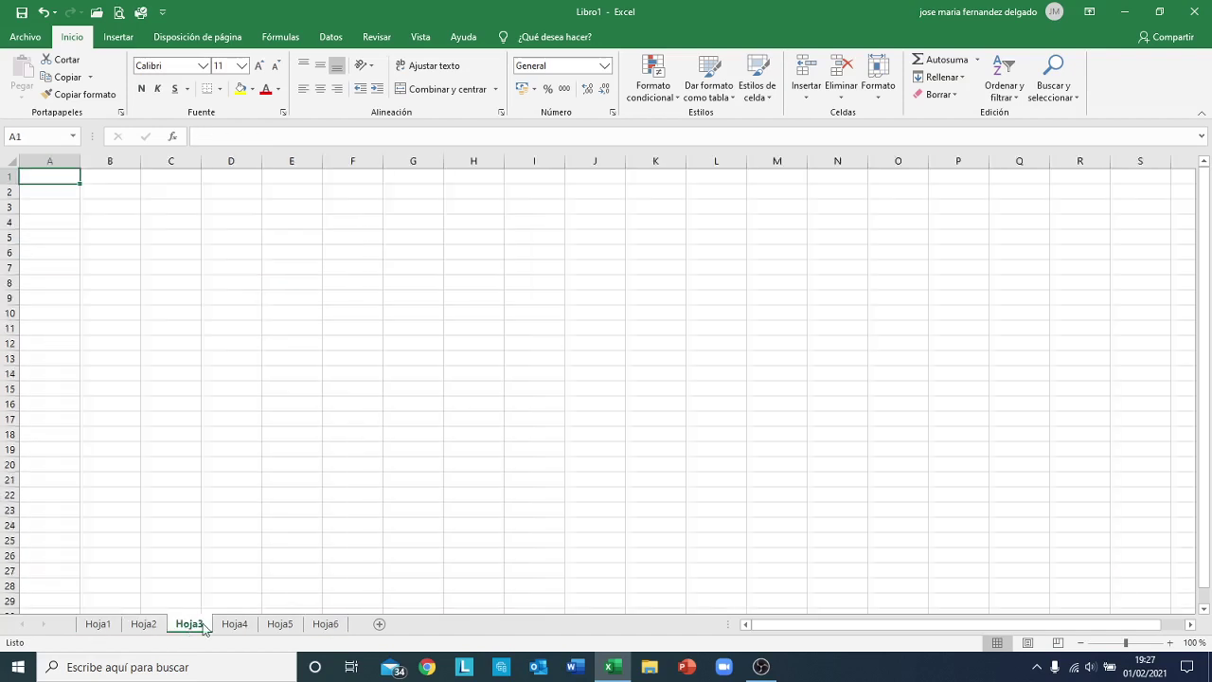
click(236, 631)
click(289, 630)
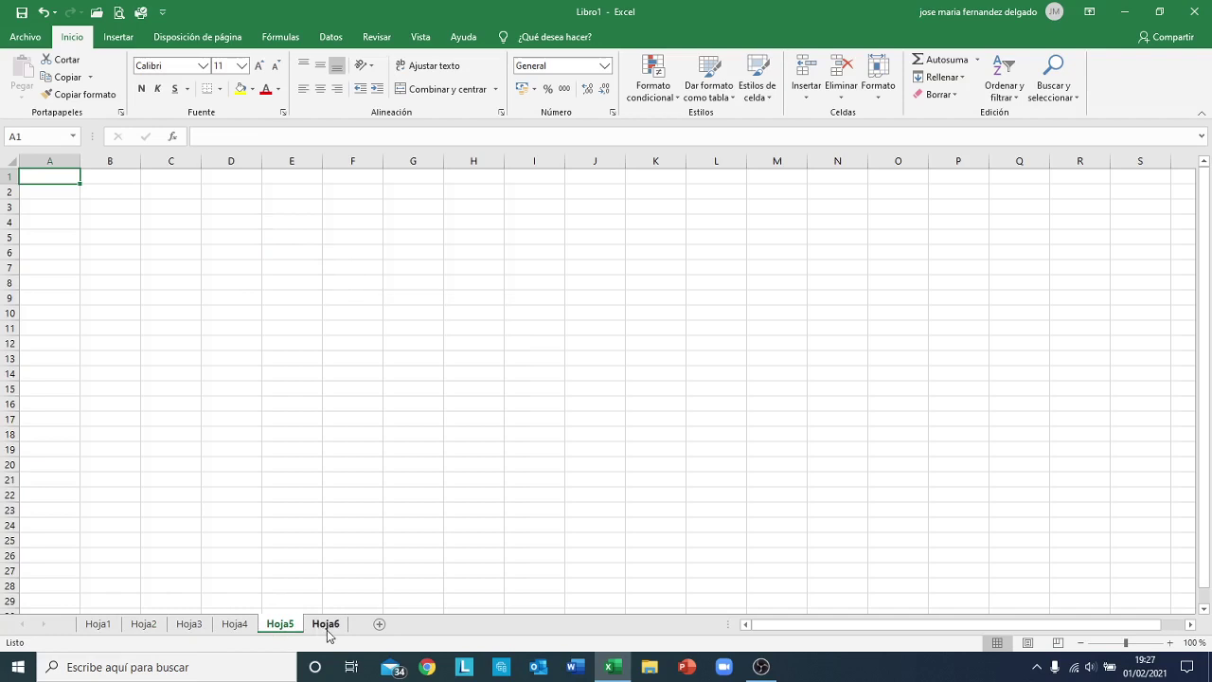
On sheet Hoja6, enter "fjfjlkjfkjkjflksjlk" in cell A1 and "hjhhkjhjhjhhkj" in cell A2.
click(327, 631)
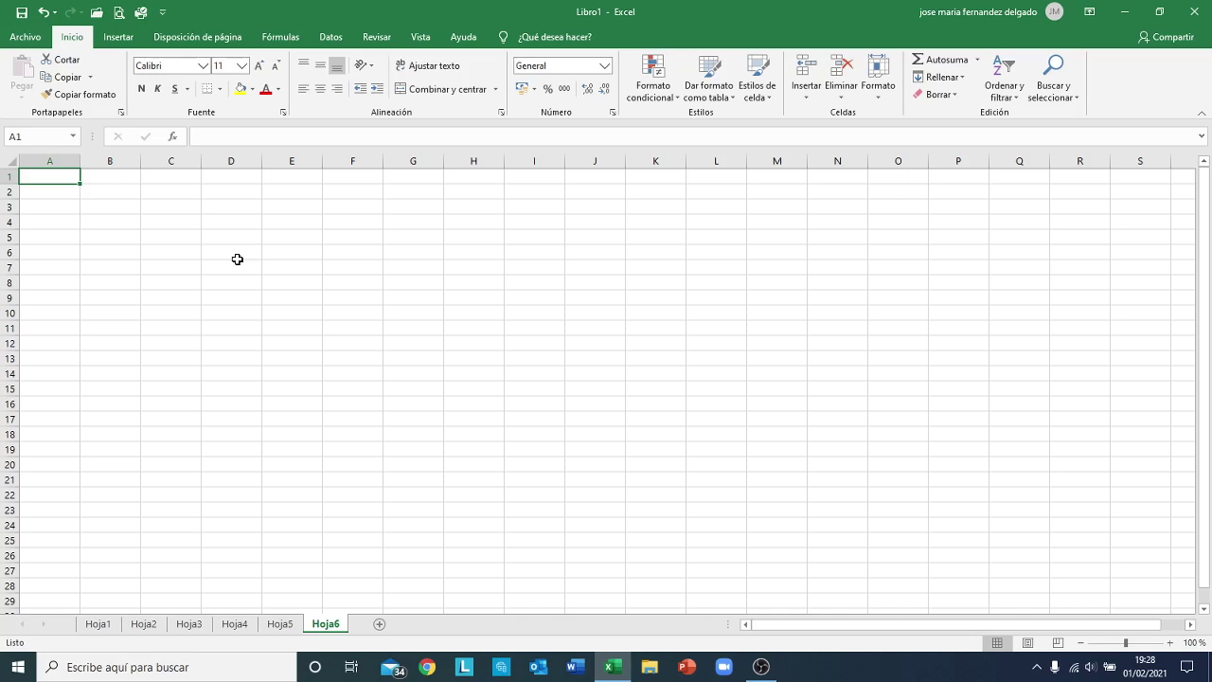
text(fjfjlkjfkjkjflksjlk)
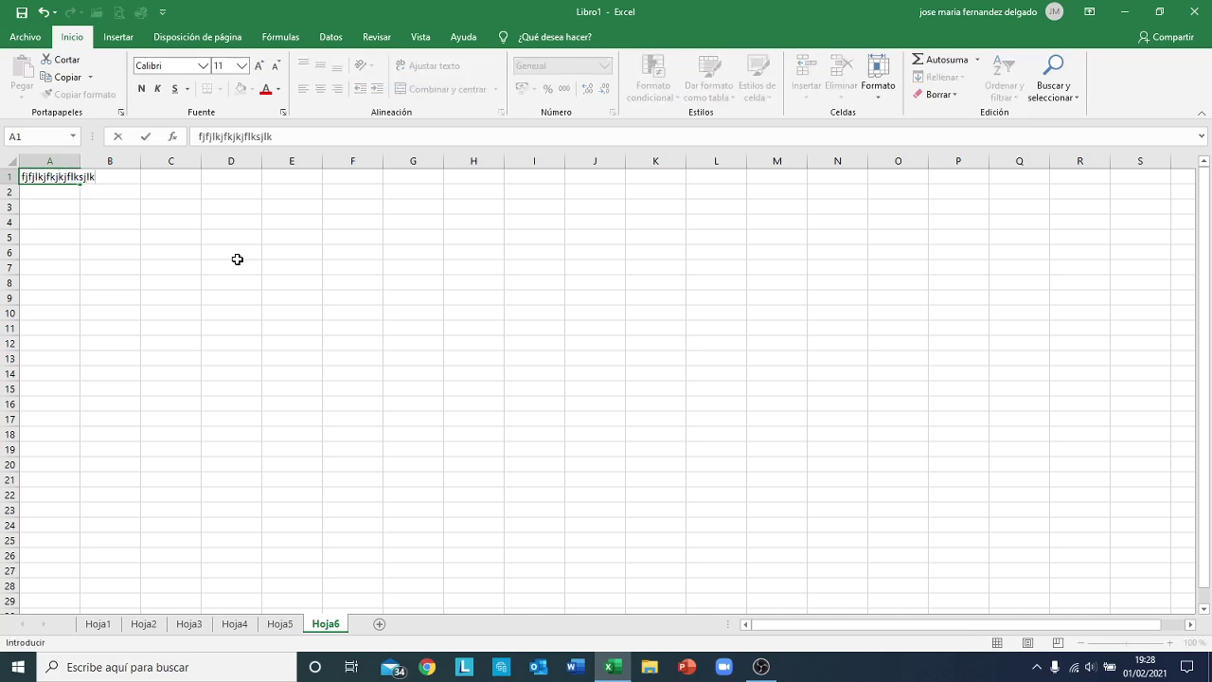
key(Return)
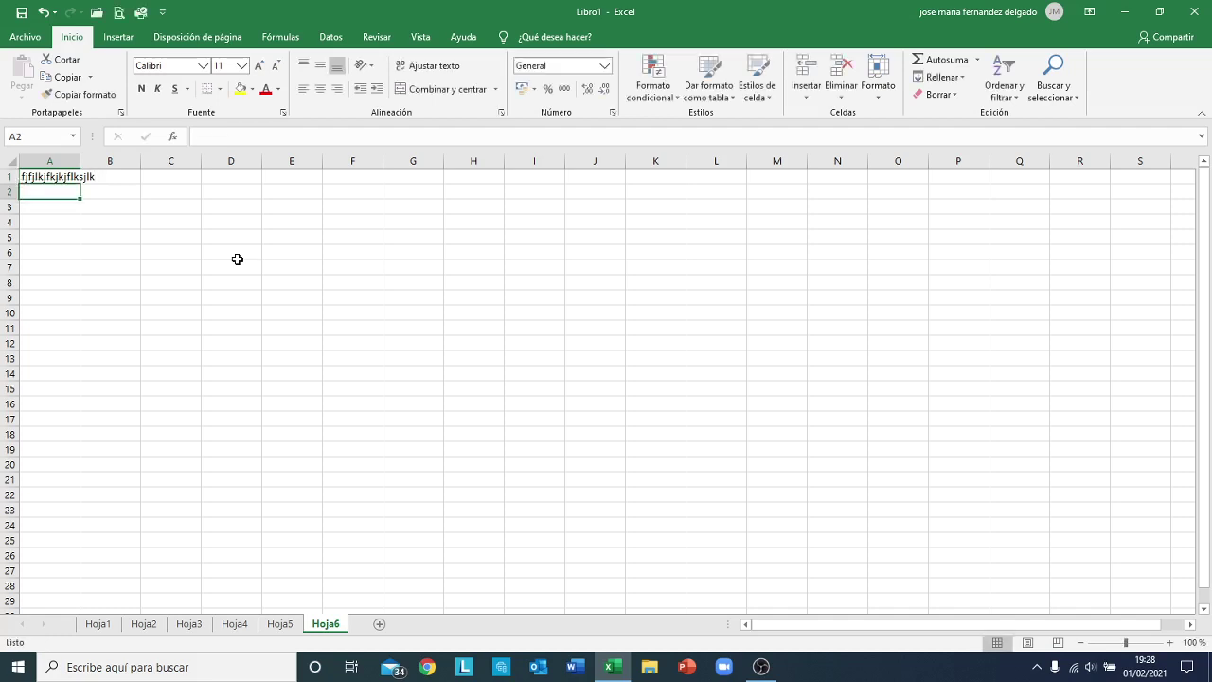
text(hjhhkjhjhjhhkj)
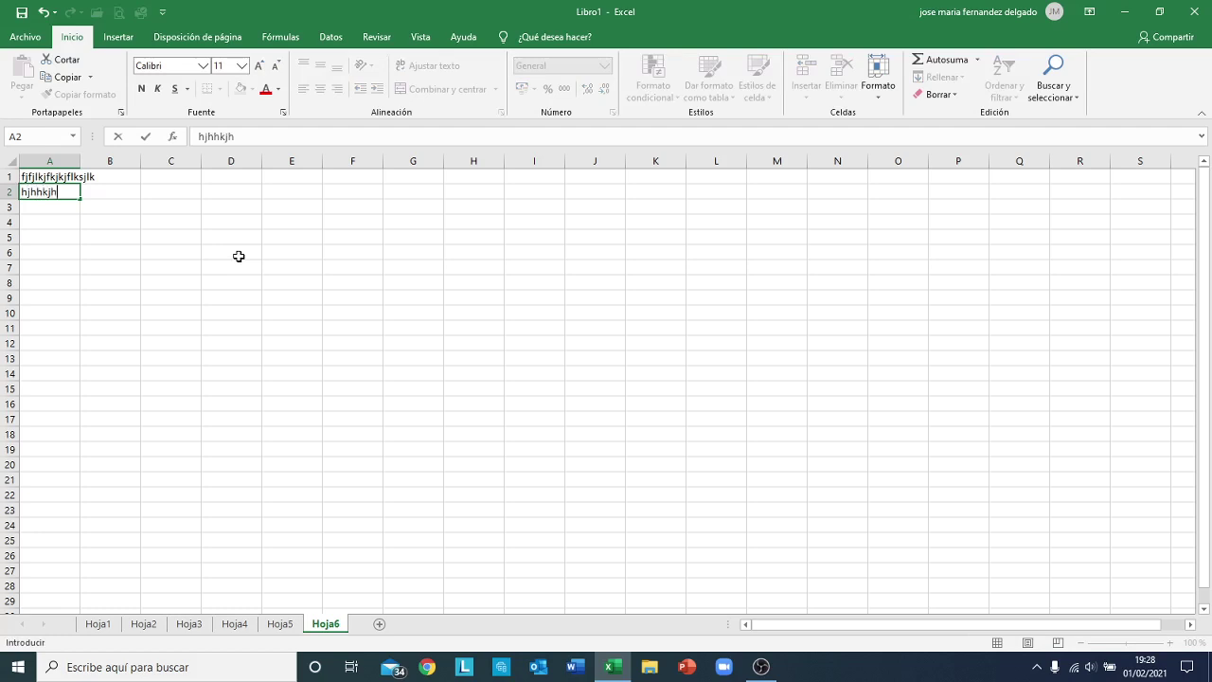
click(239, 256)
right_click(239, 256)
key(Escape)
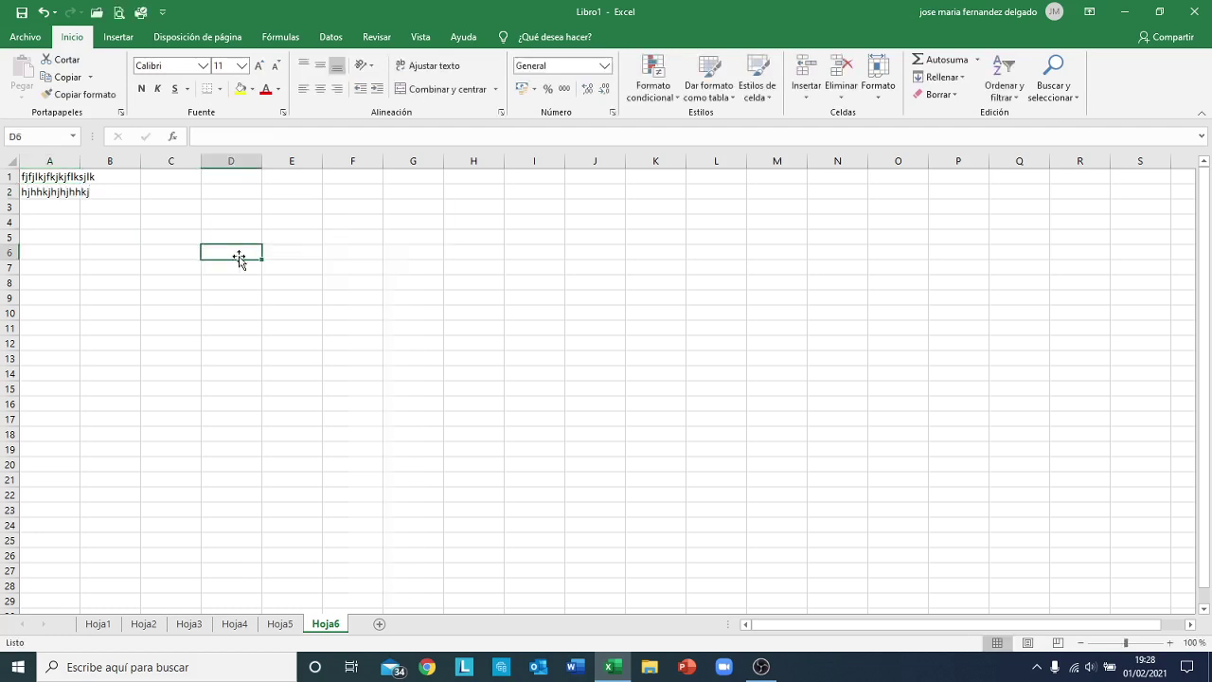
Enter "bbnbnmbnb" in A3 and "mkm.,m,m" in A4, and widen column A to about one and a half times the default width.
click(47, 194)
key(Return)
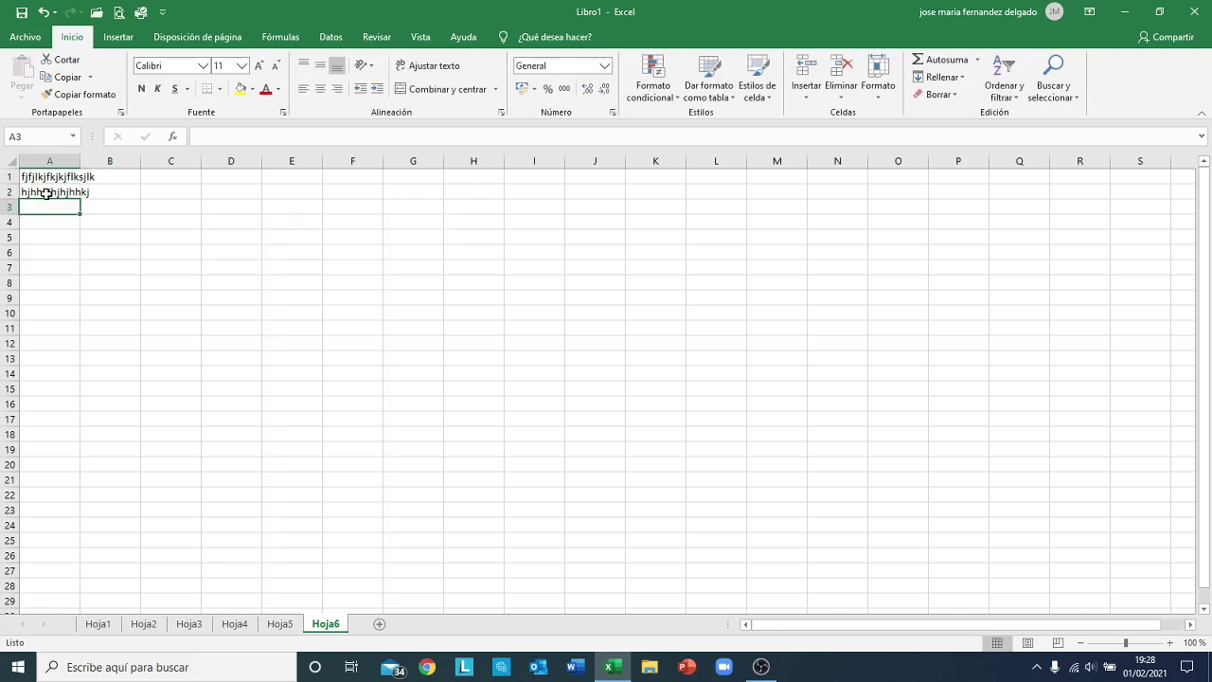
text(bbnbnmbnb)
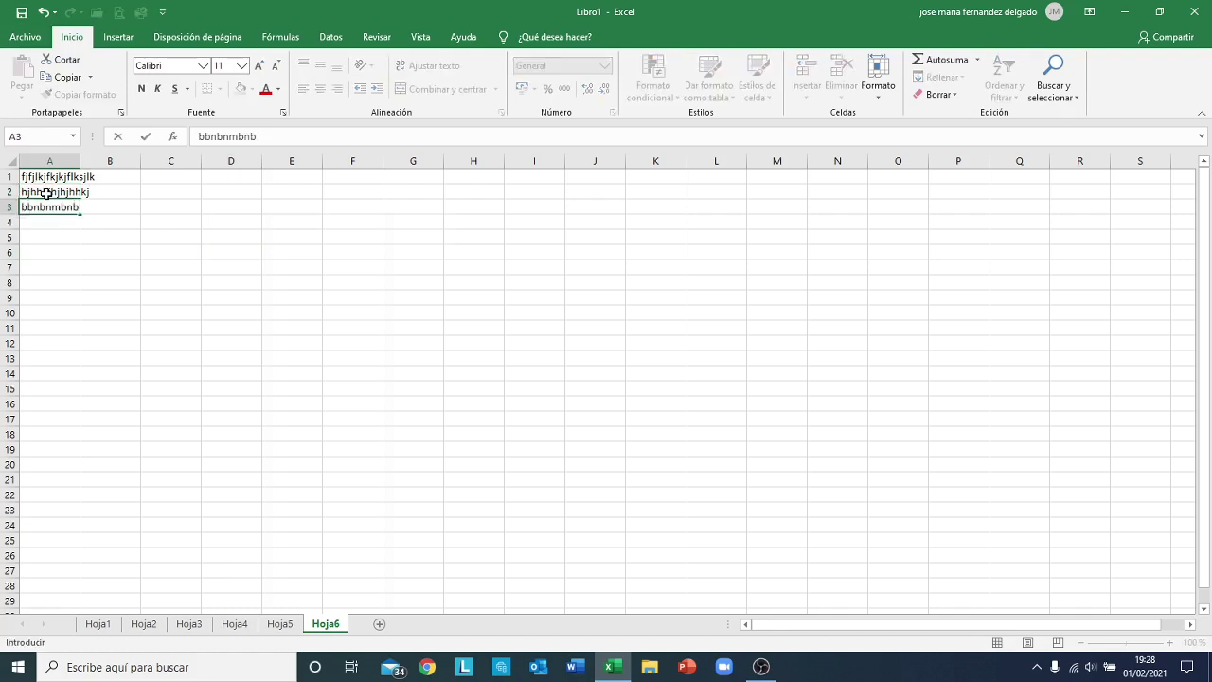
key(Return)
text(mkm.,m,)
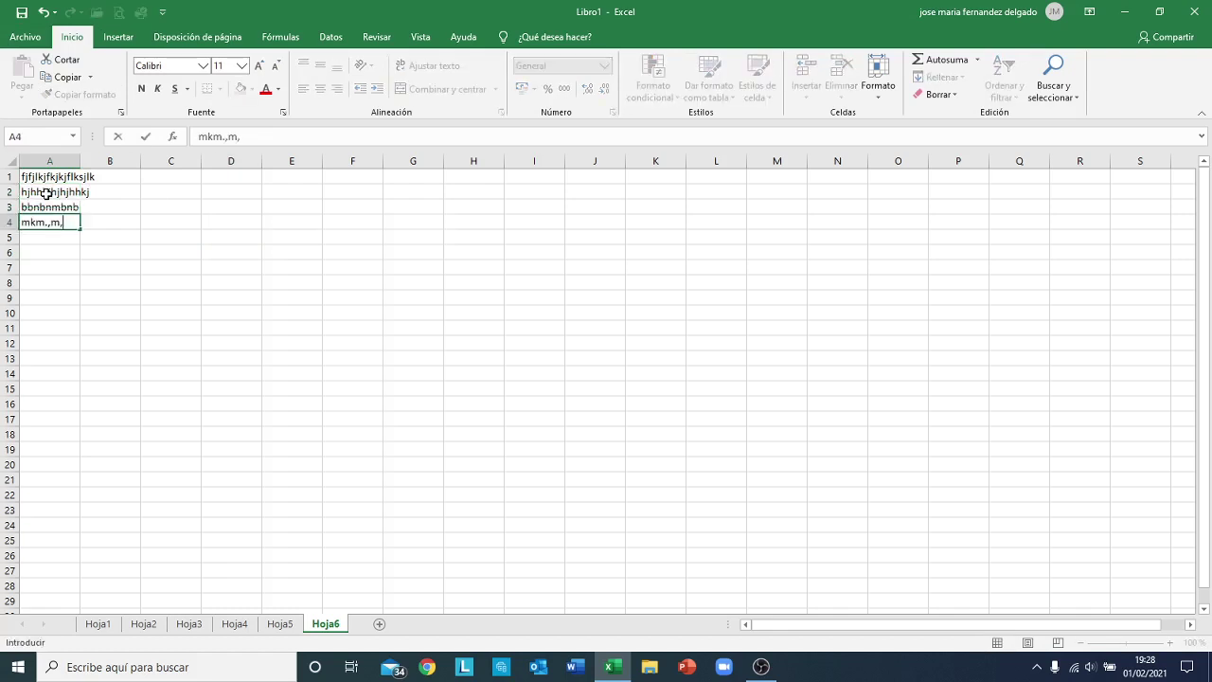
text(m)
key(Return)
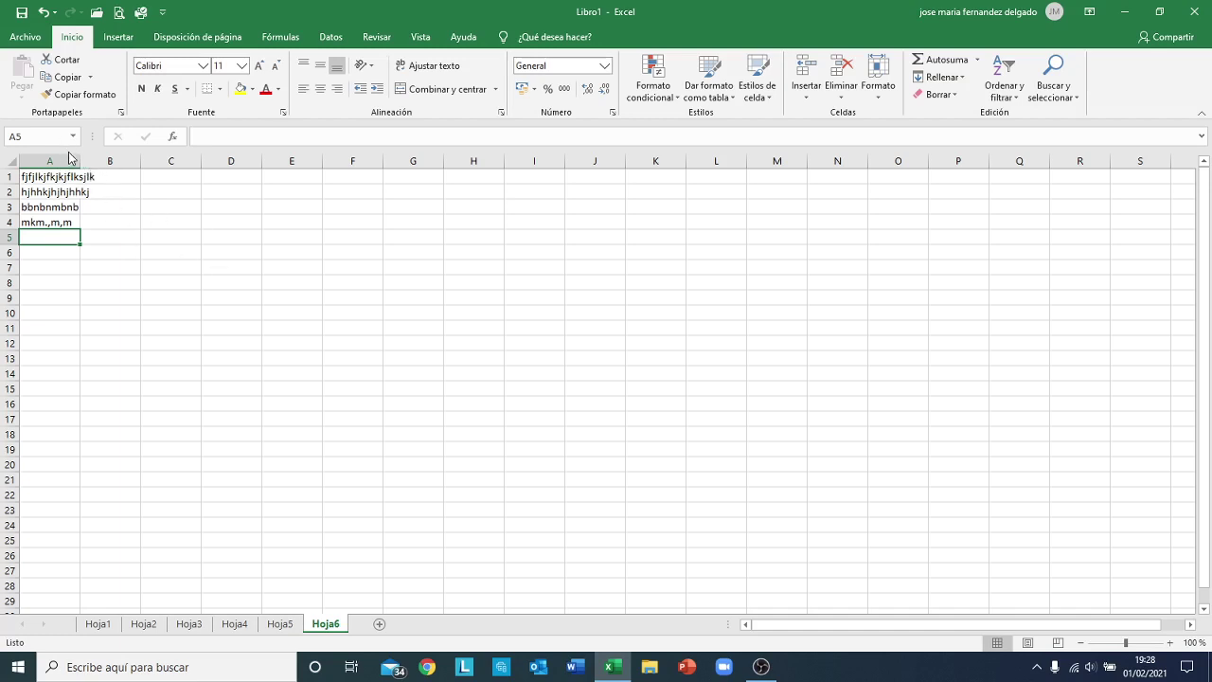
drag(81, 159, 112, 161)
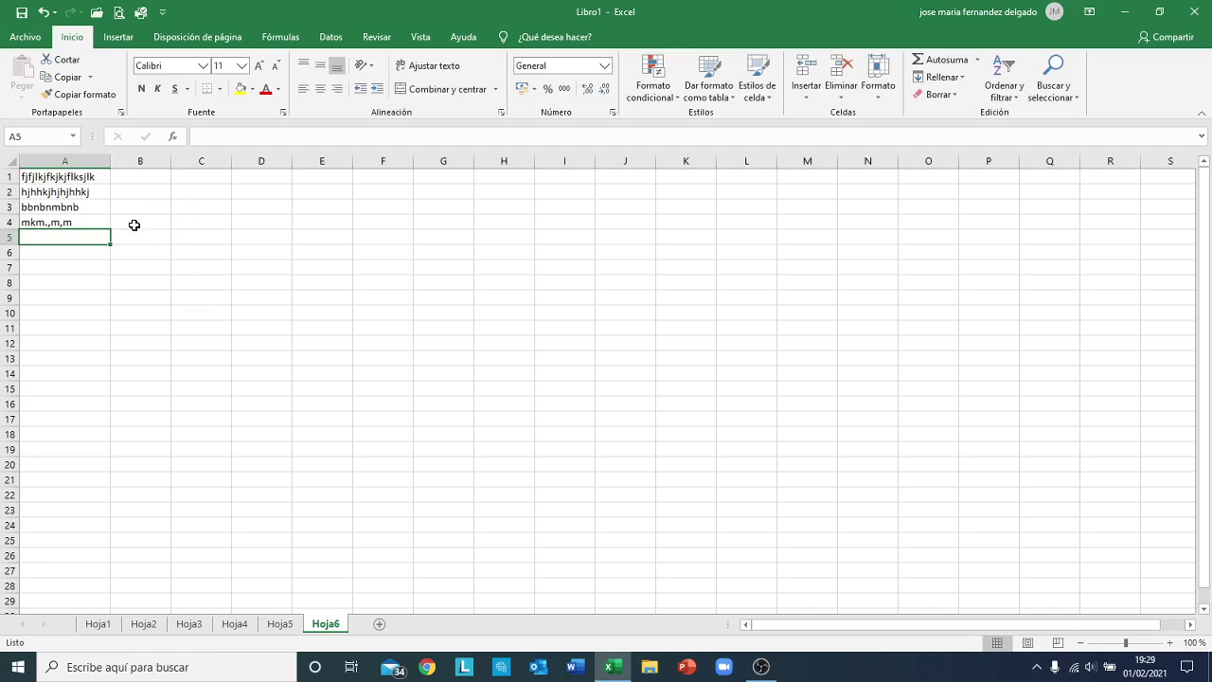
Move the text in A1:A4 to B1:B4 and undo the move, and practise selecting the range A1:F1.
click(73, 177)
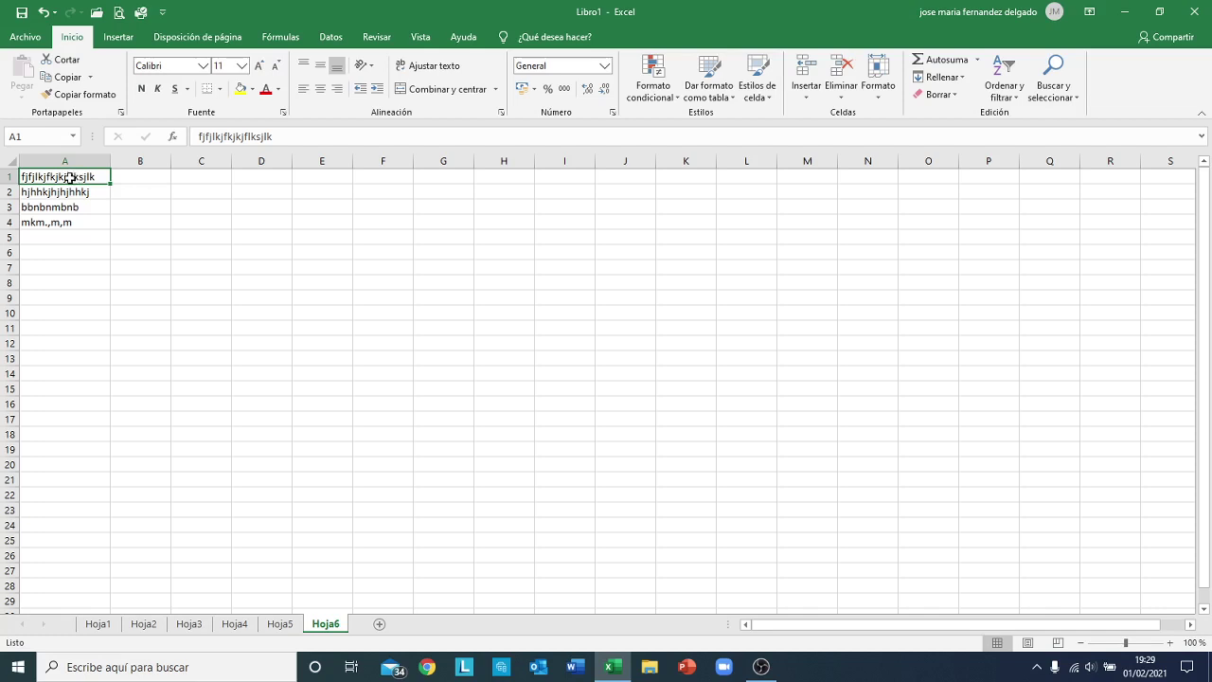
drag(70, 178, 70, 222)
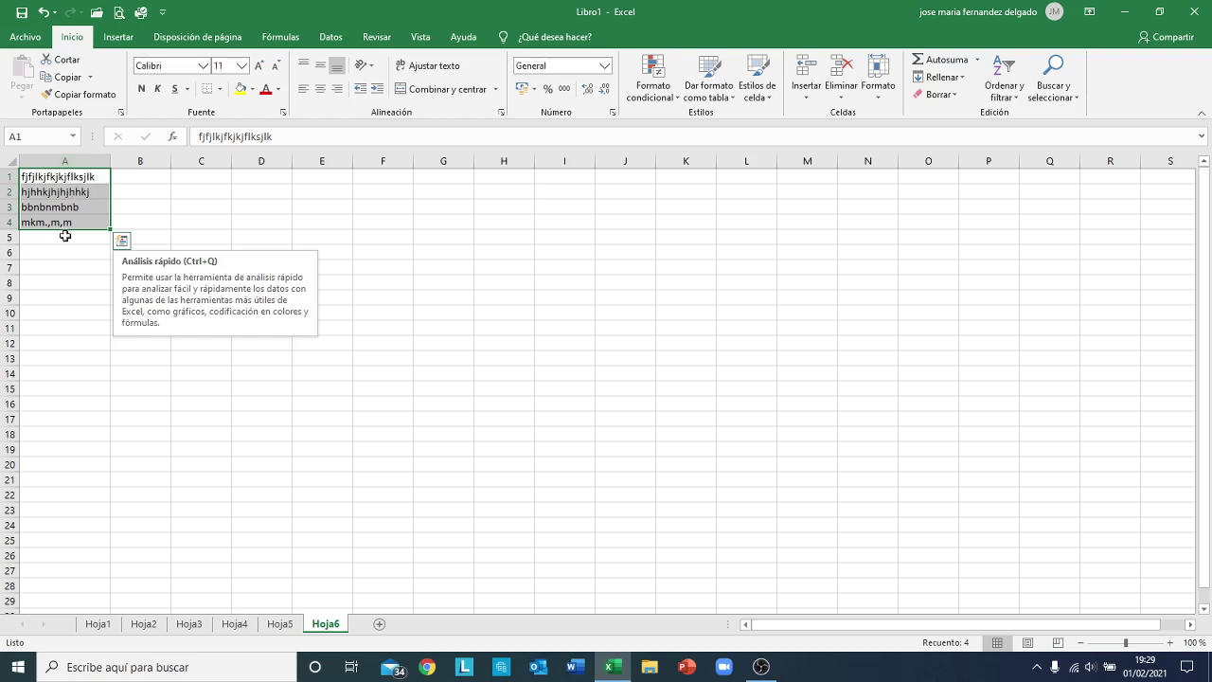
drag(110, 180, 116, 179)
click(101, 177)
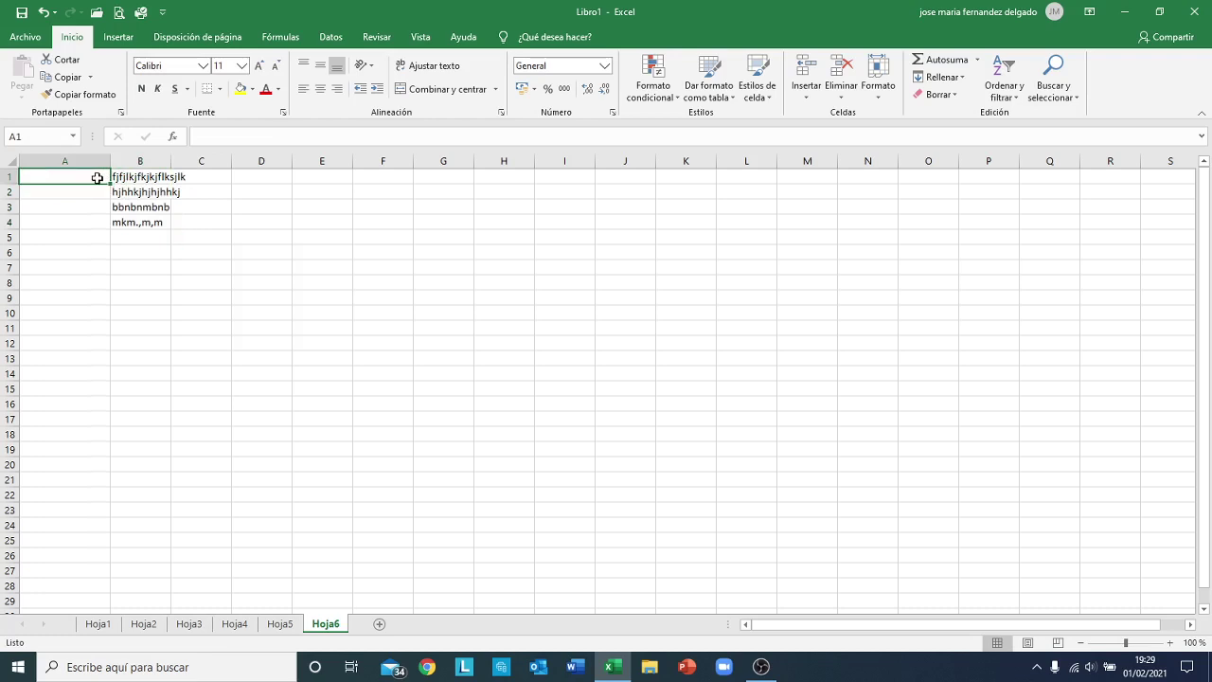
click(41, 12)
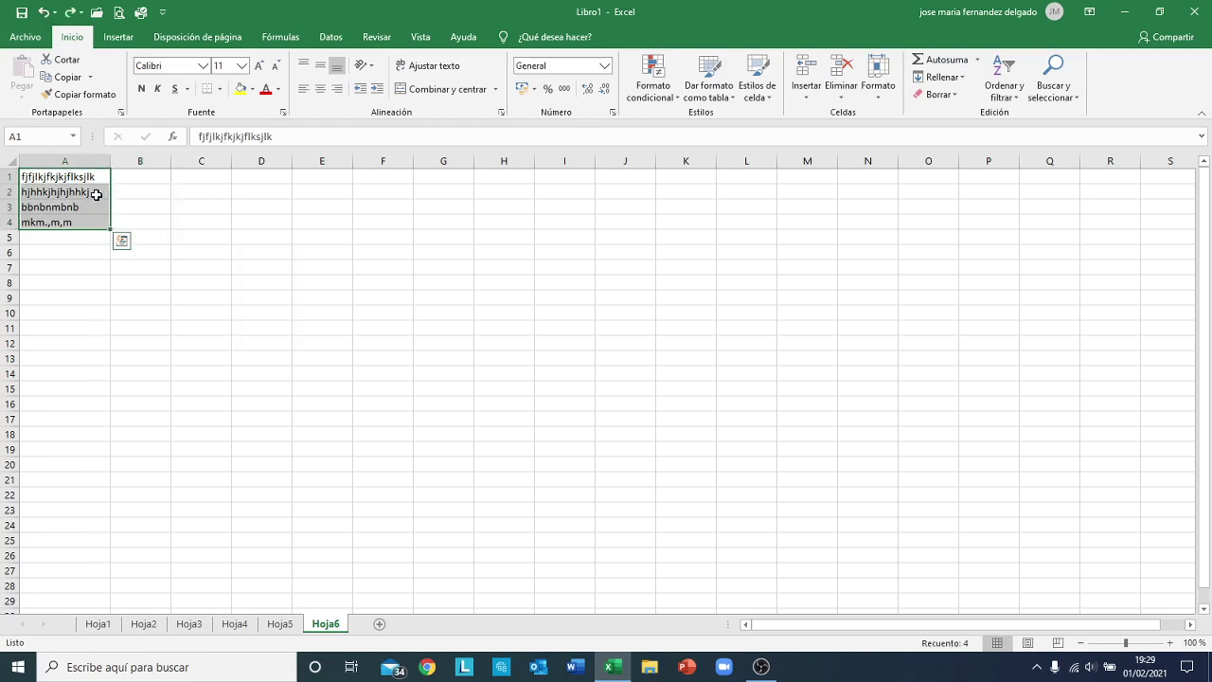
drag(91, 178, 355, 181)
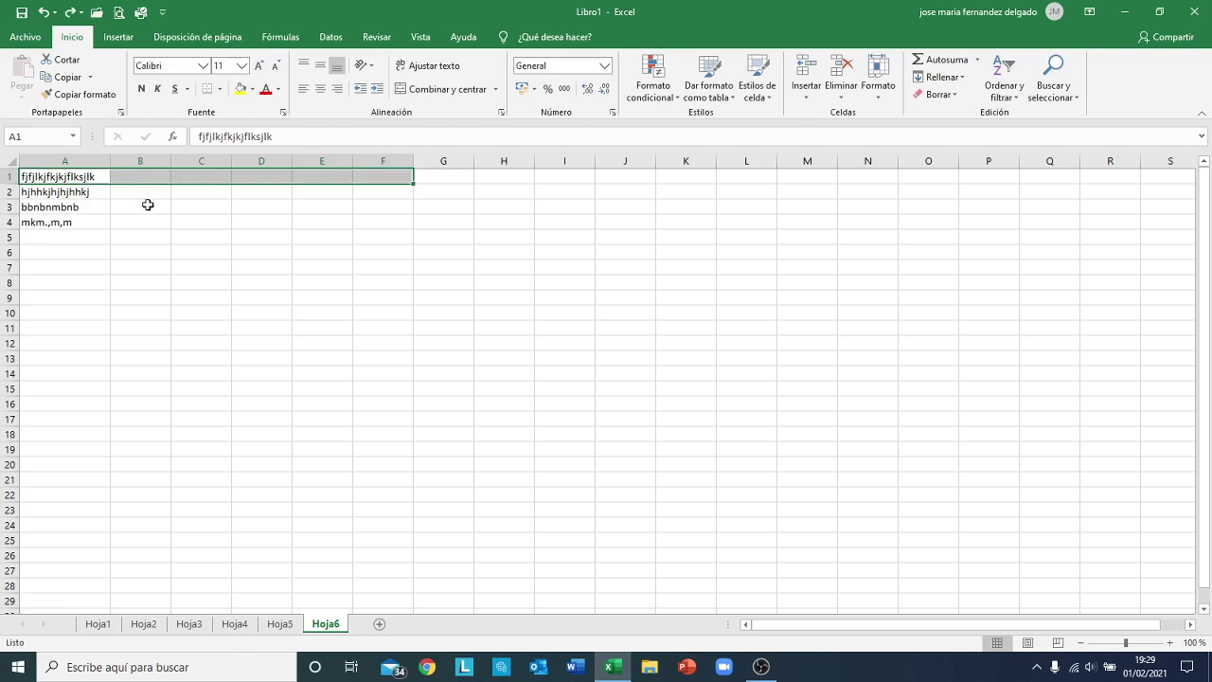
click(154, 211)
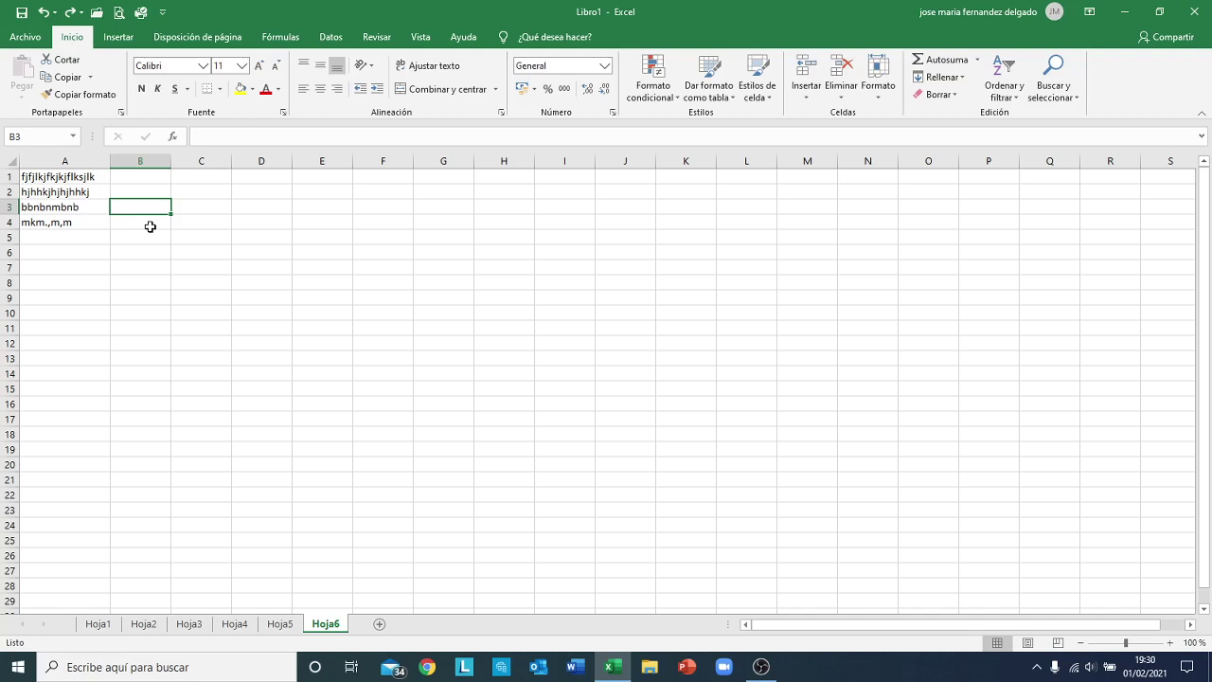
Make the text in A1:A4 bold, and apply underlining to it and remove it again.
click(60, 176)
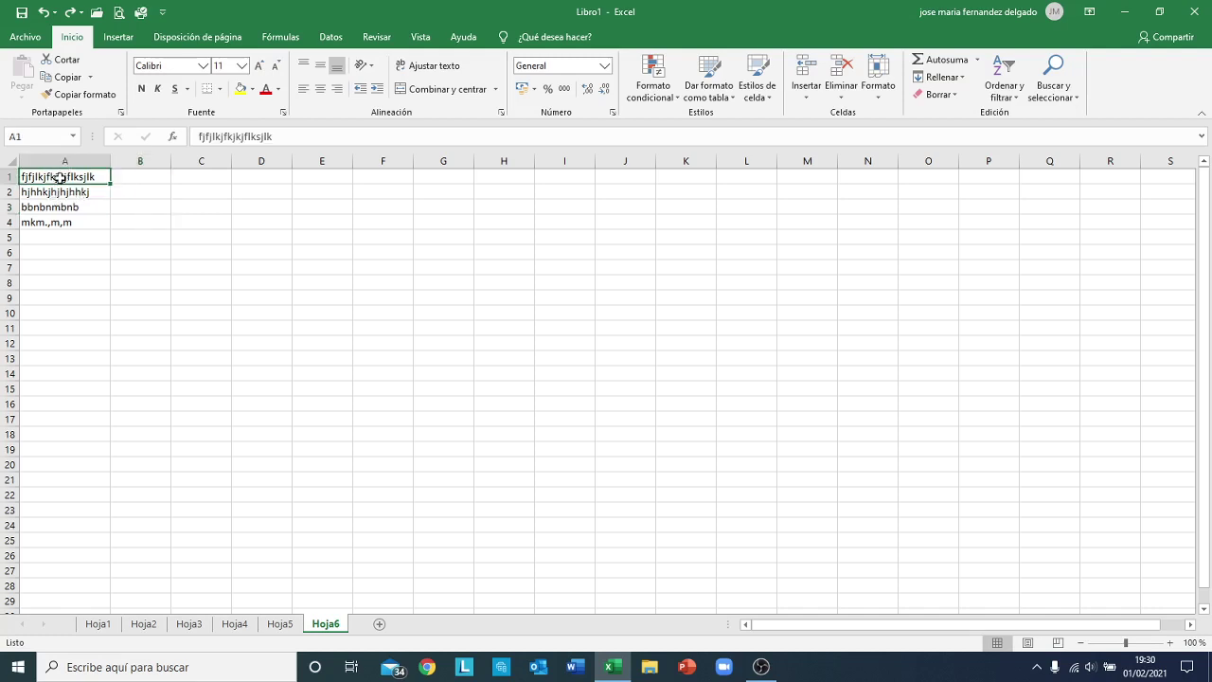
drag(60, 176, 61, 220)
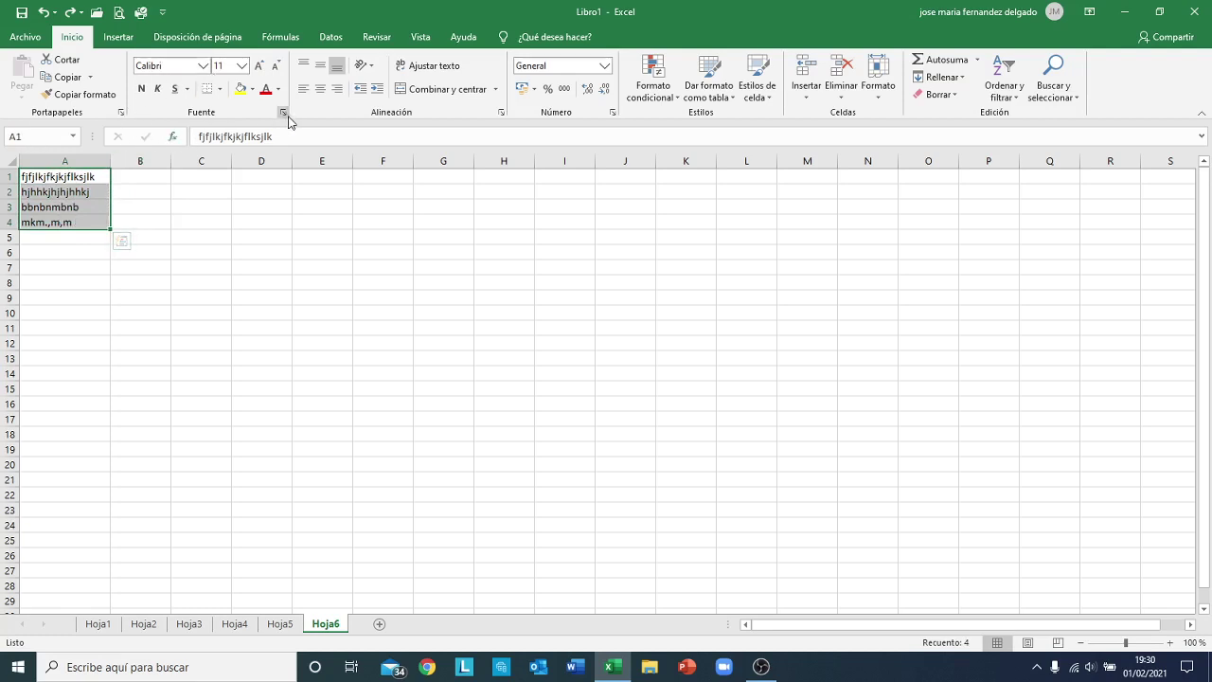
click(142, 89)
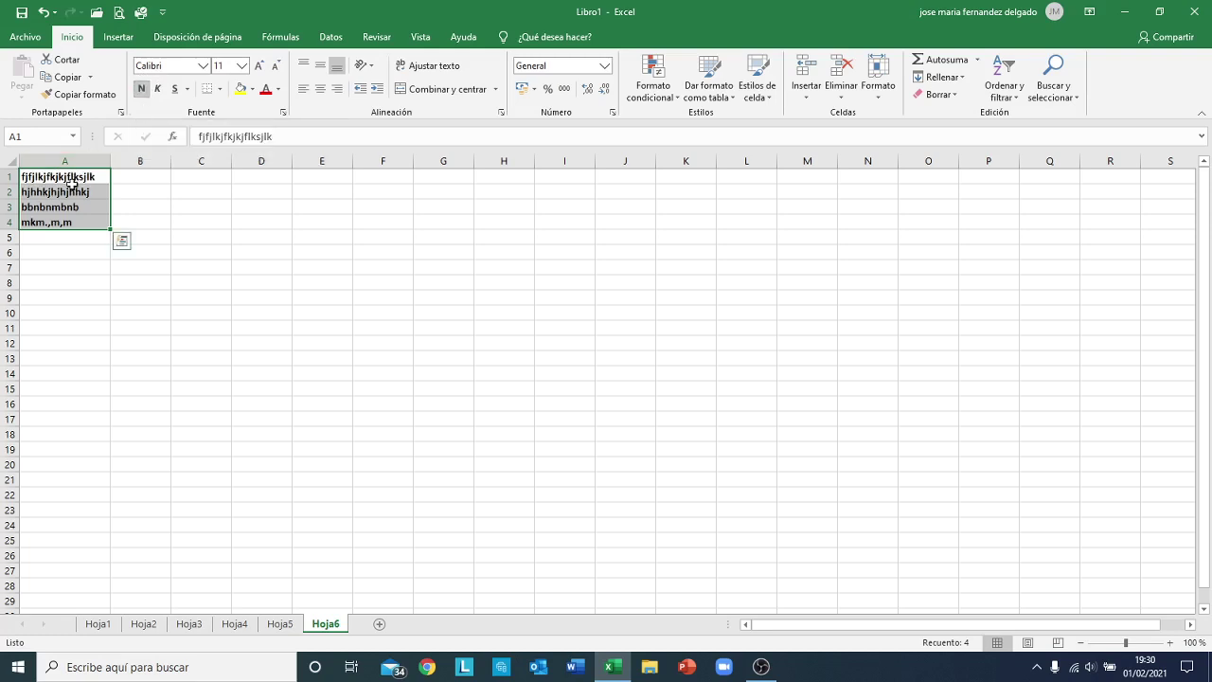
click(174, 91)
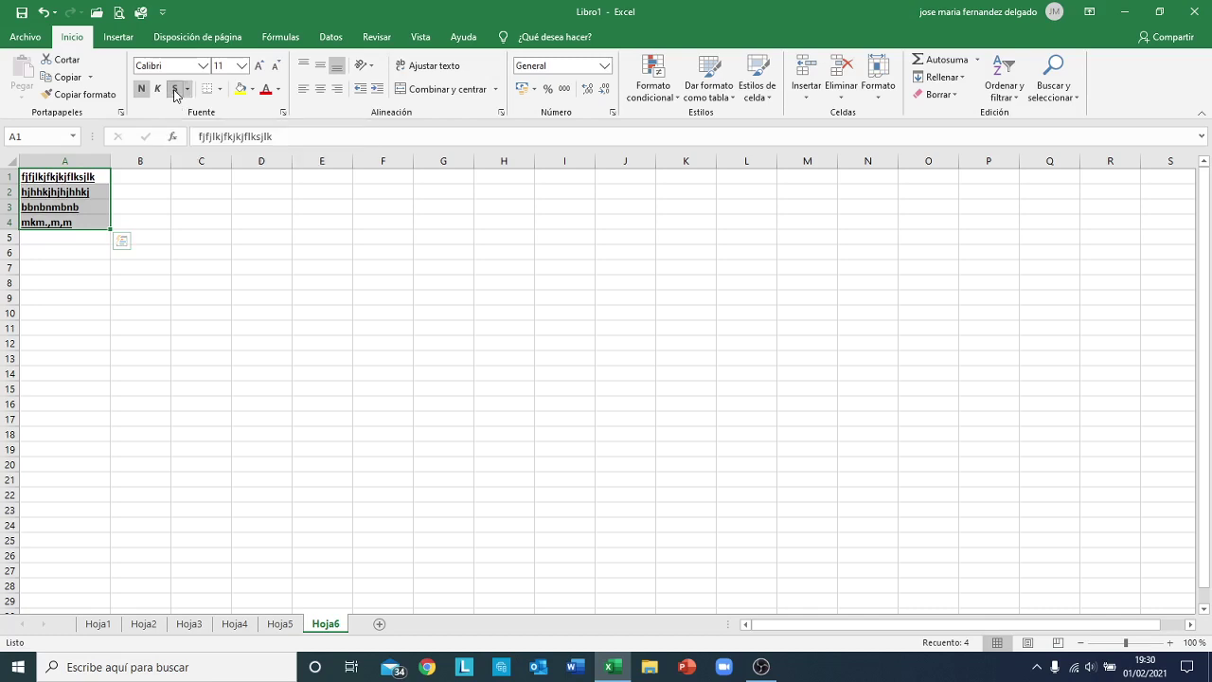
click(175, 92)
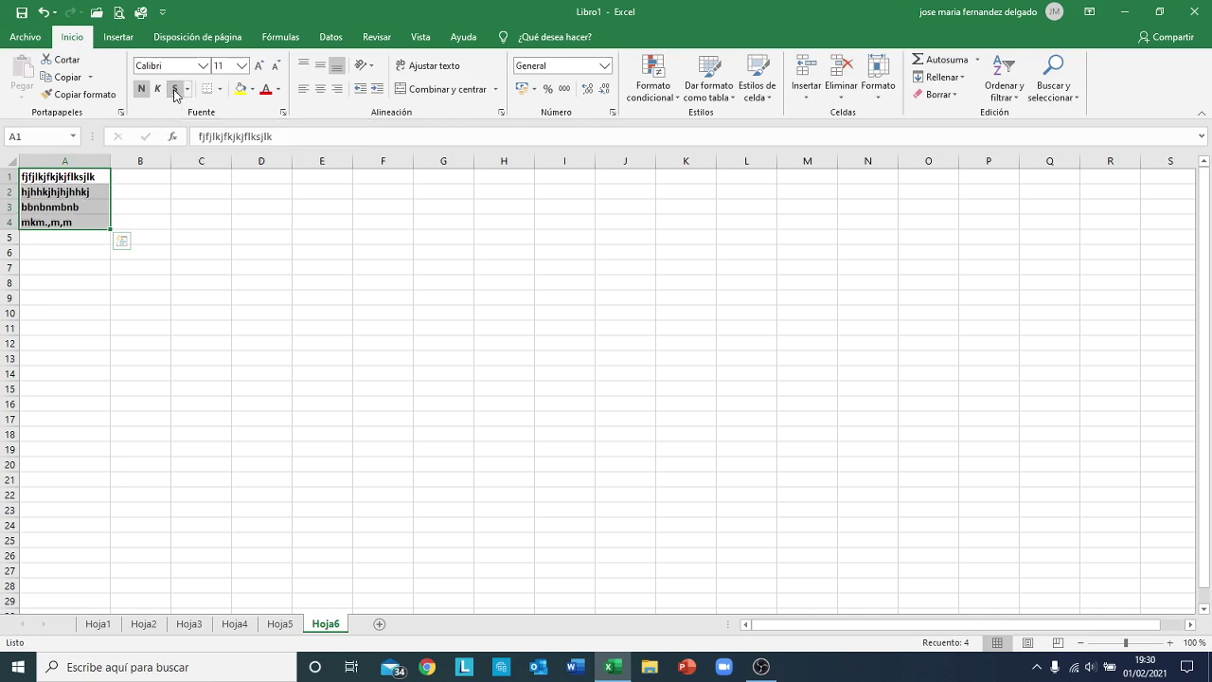
Color the text in A1:A4 red and choose Calibri as its font.
click(276, 90)
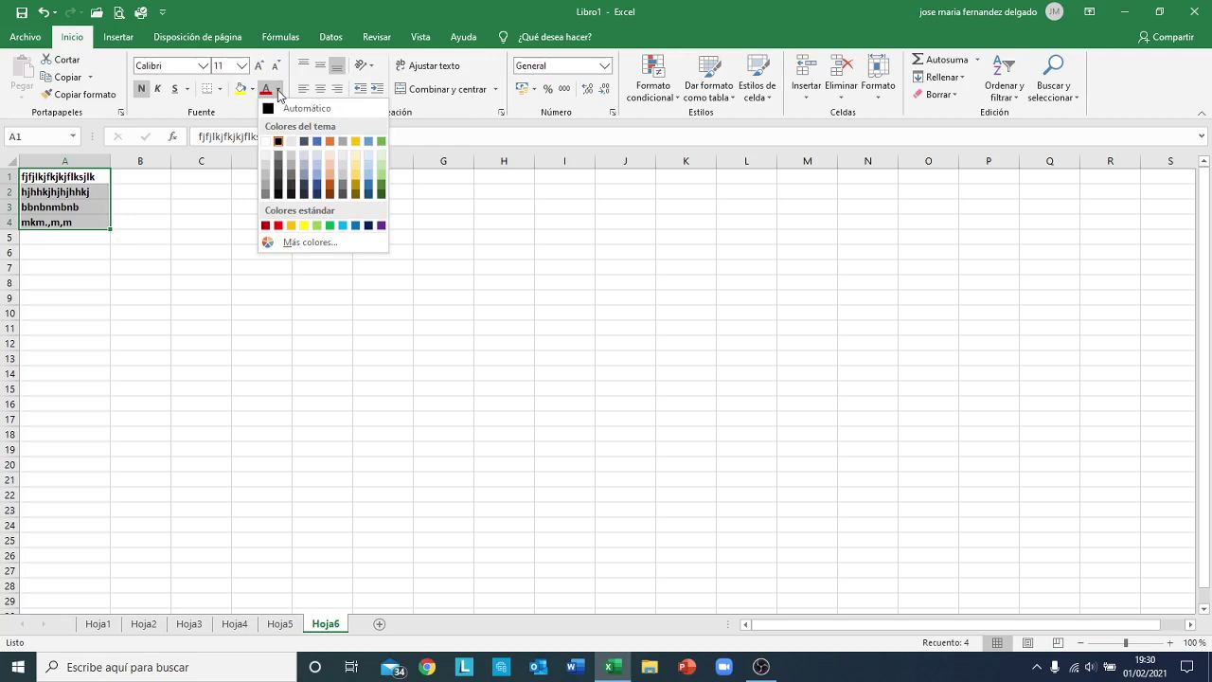
click(277, 225)
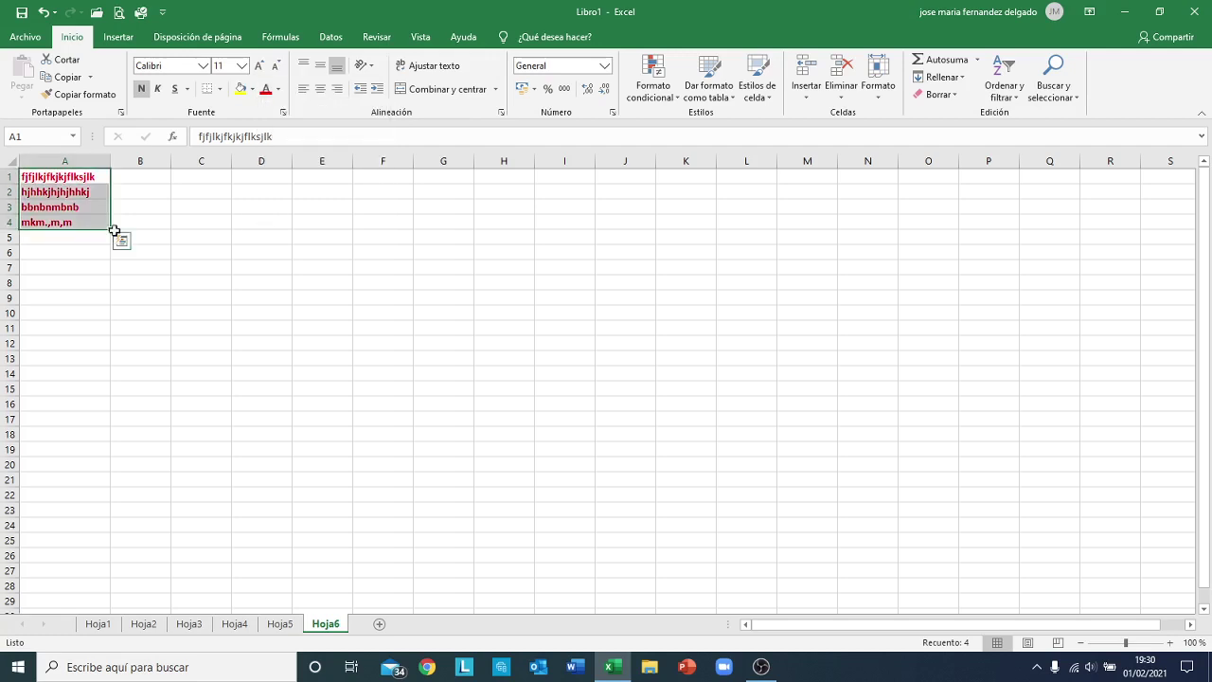
click(203, 66)
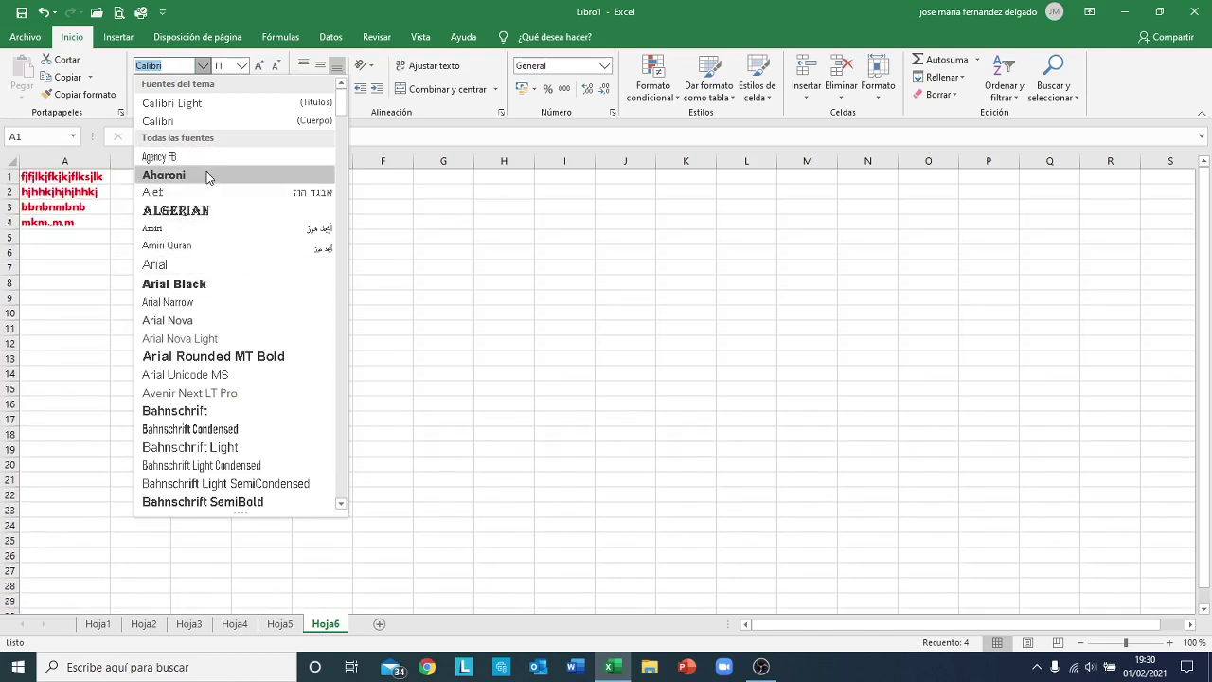
click(195, 119)
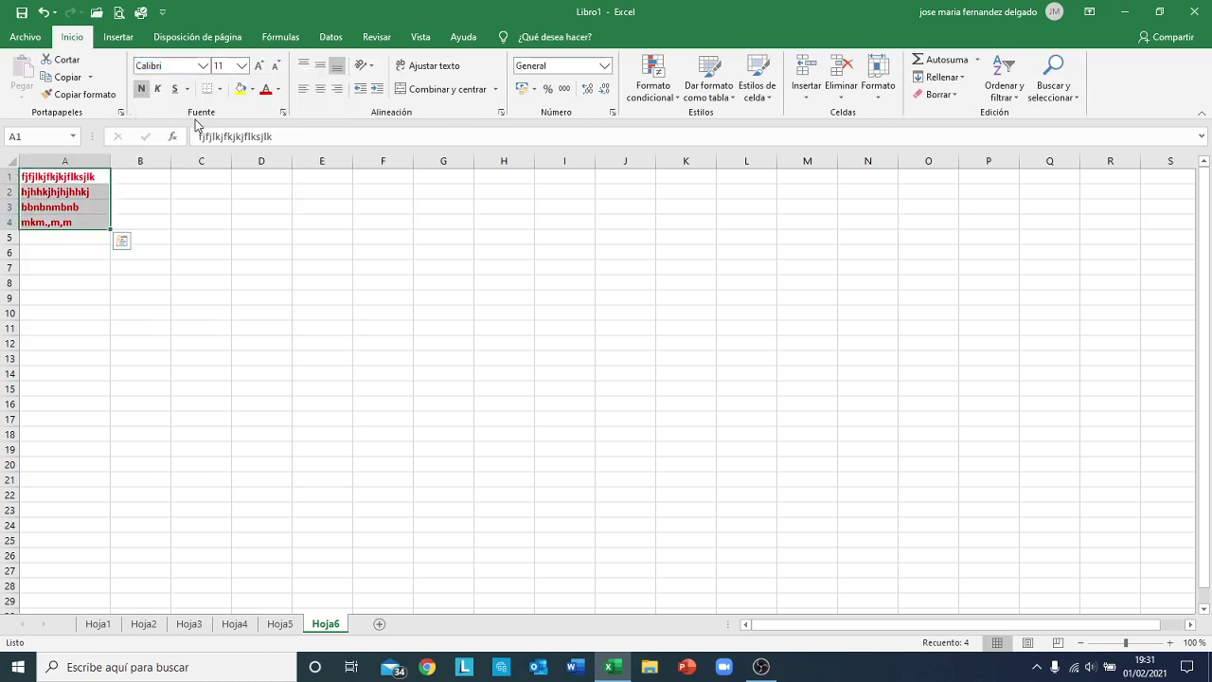
Enlarge the text in A1:A4 stepwise to size 20 and reduce it to size 12.
click(243, 67)
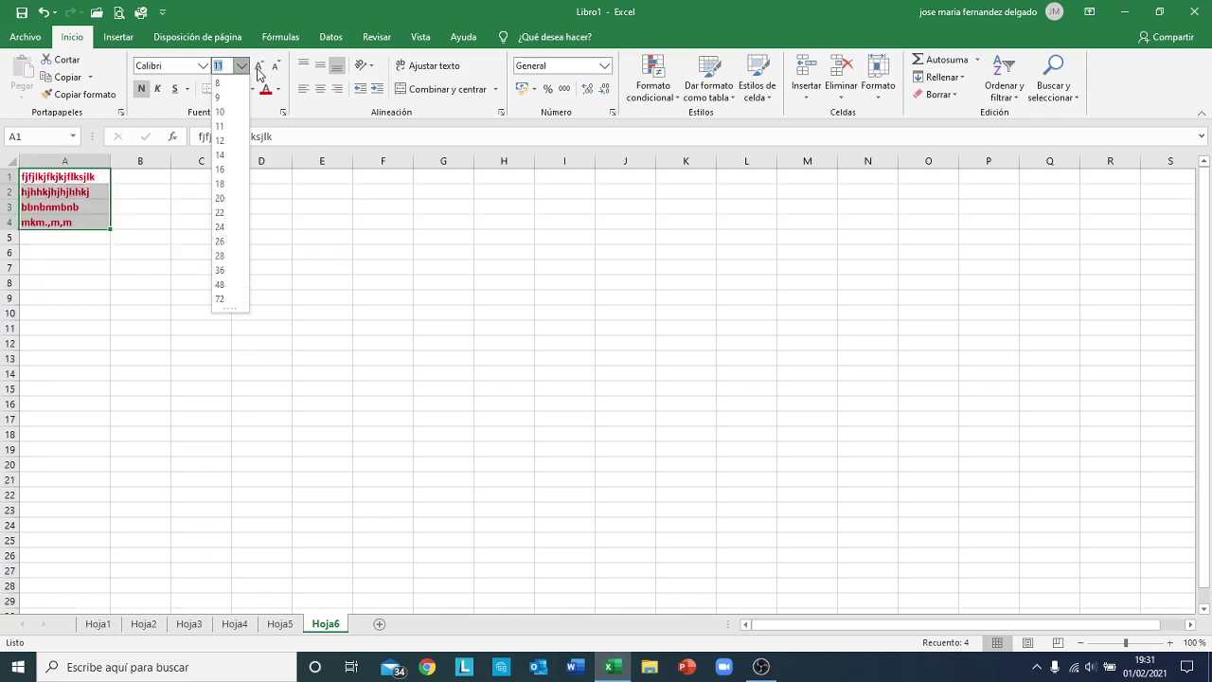
click(259, 70)
click(259, 70)
click(258, 70)
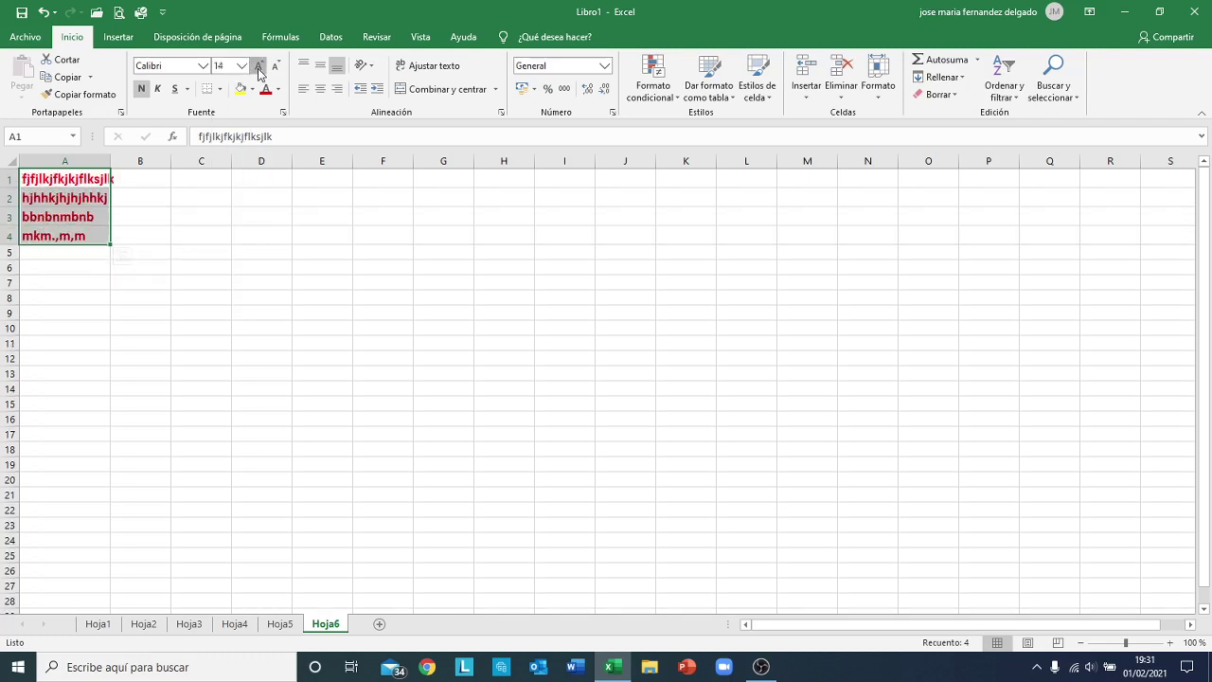
click(259, 70)
click(258, 70)
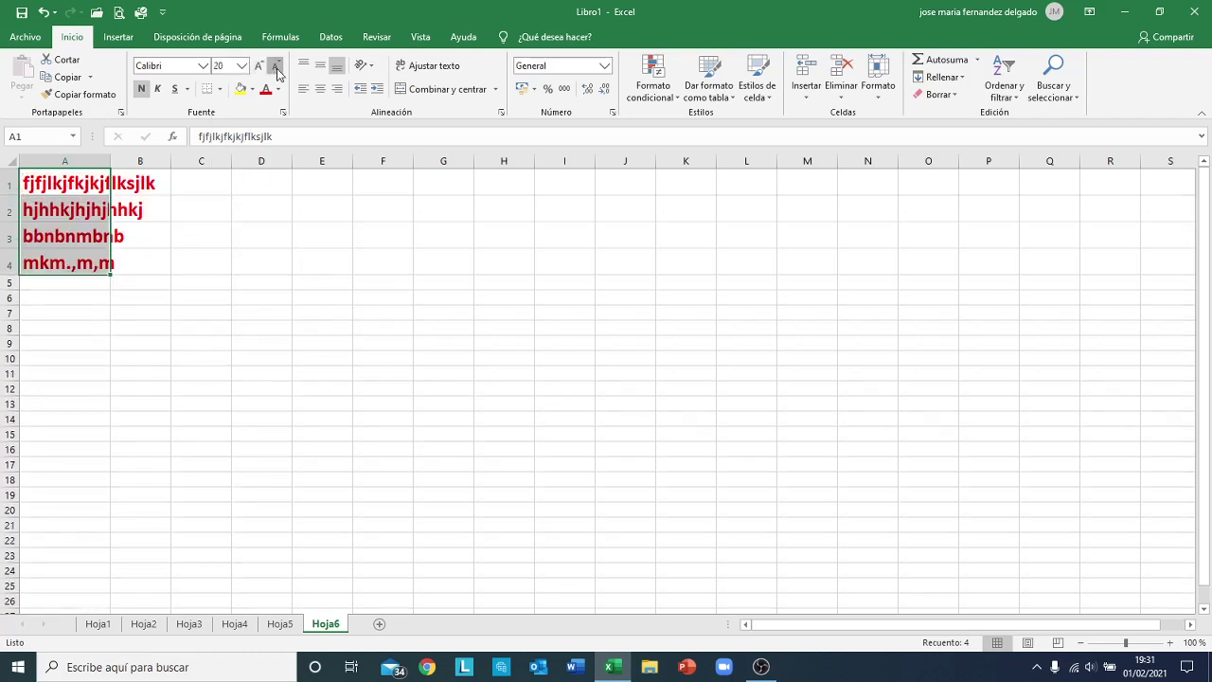
click(276, 71)
click(275, 70)
click(276, 70)
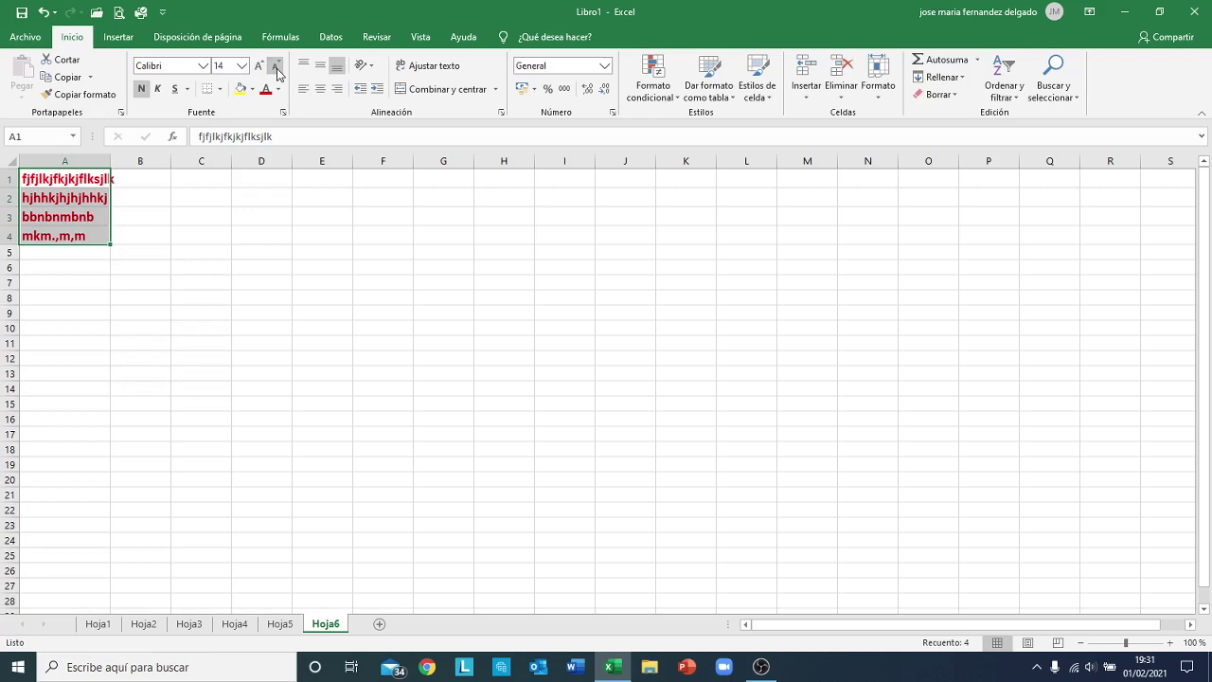
click(275, 70)
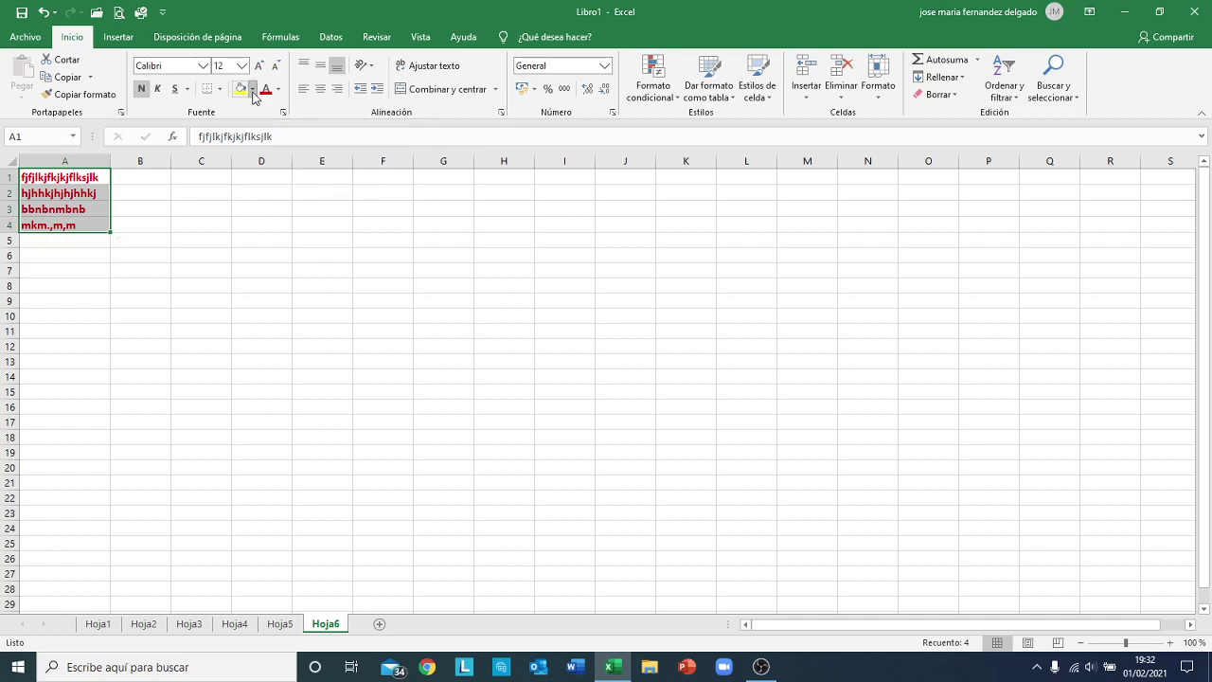
Fill cells A1:A4 with a light blue theme color and deselect the range.
click(252, 91)
click(289, 163)
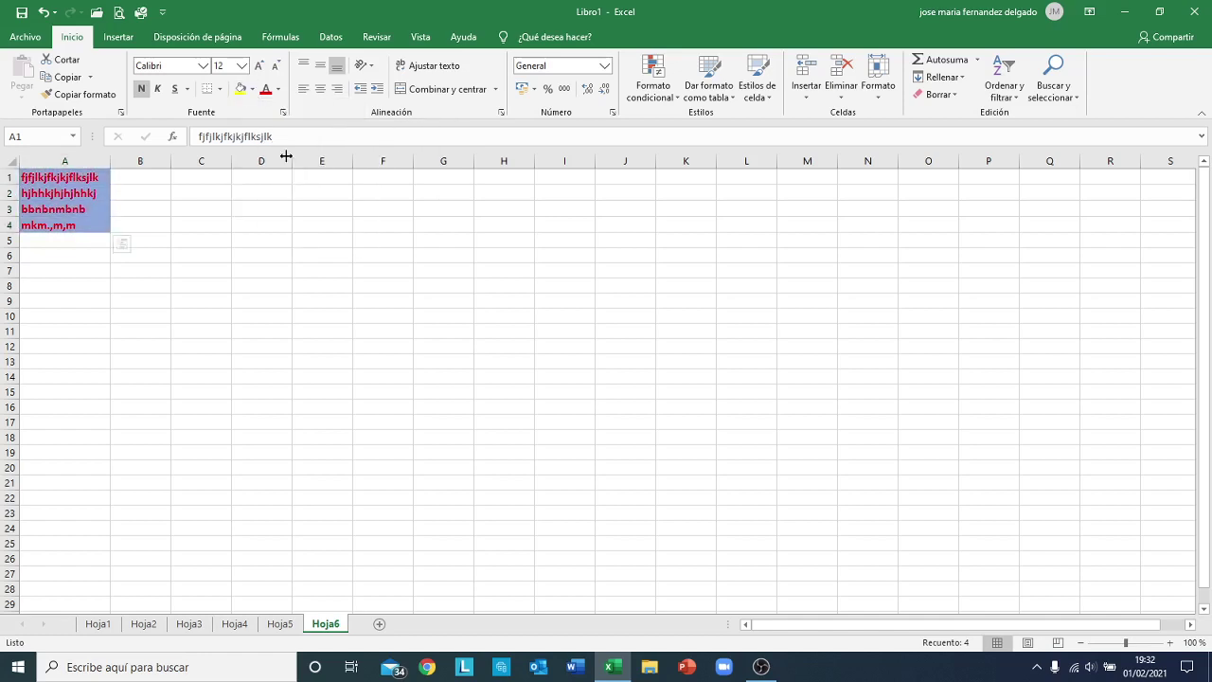
click(226, 256)
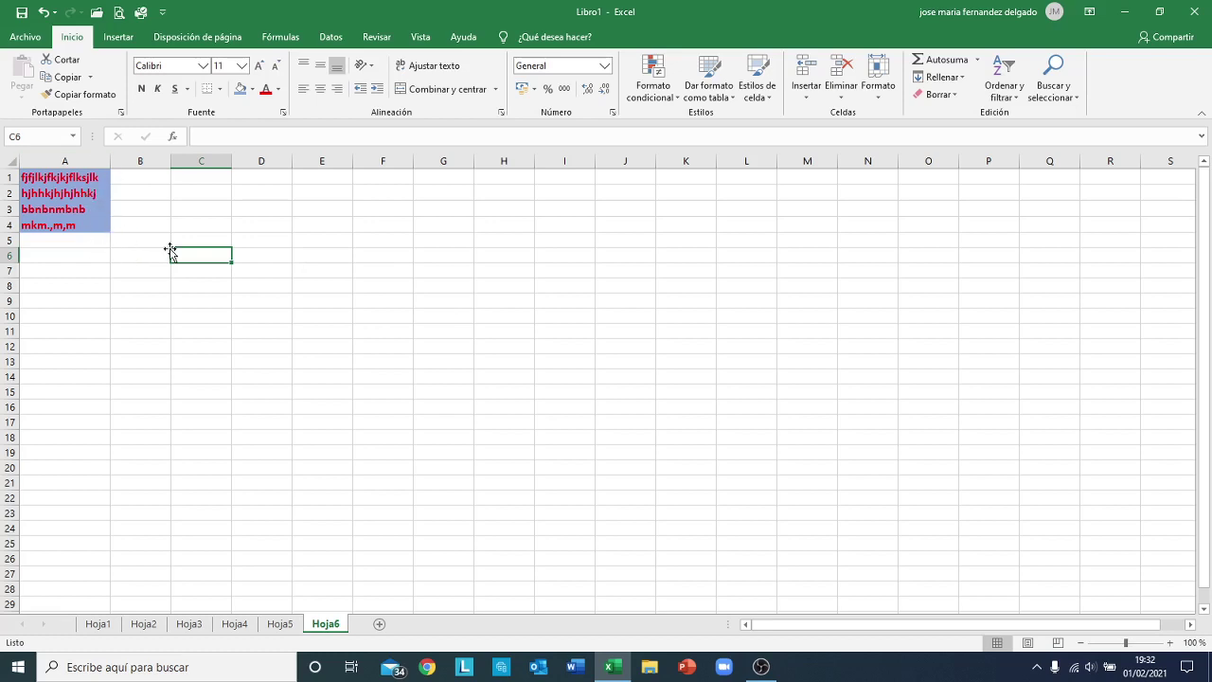
click(431, 274)
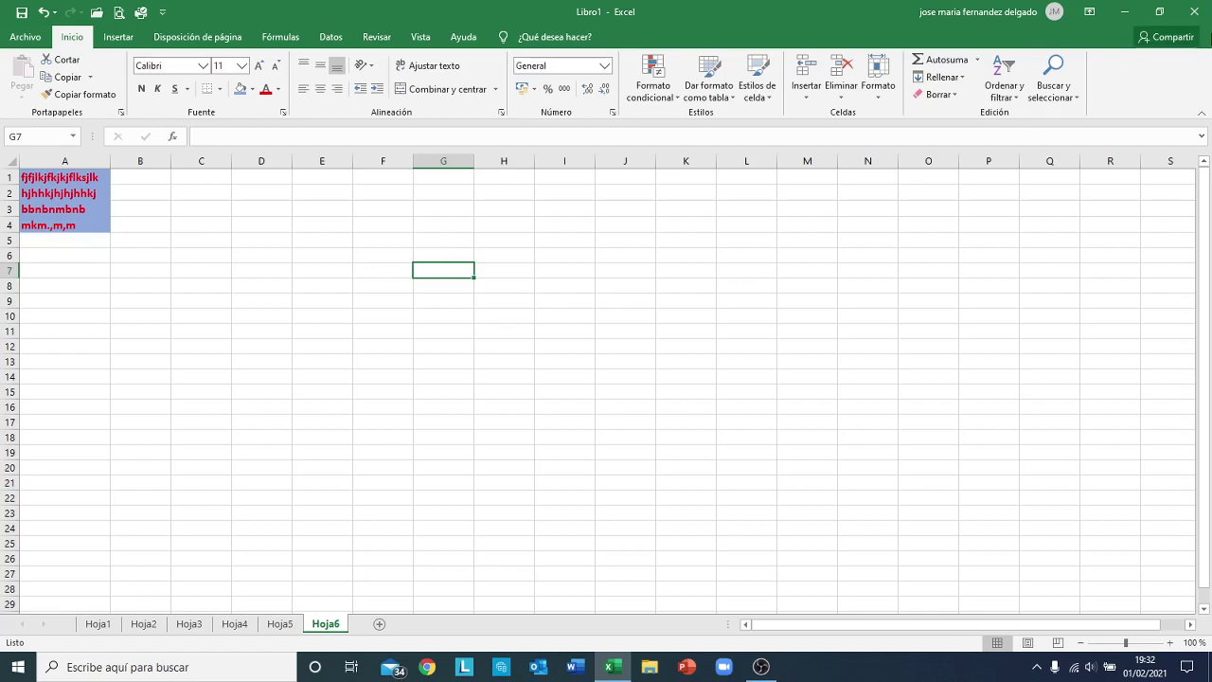
Close the workbook without saving the changes.
click(1195, 21)
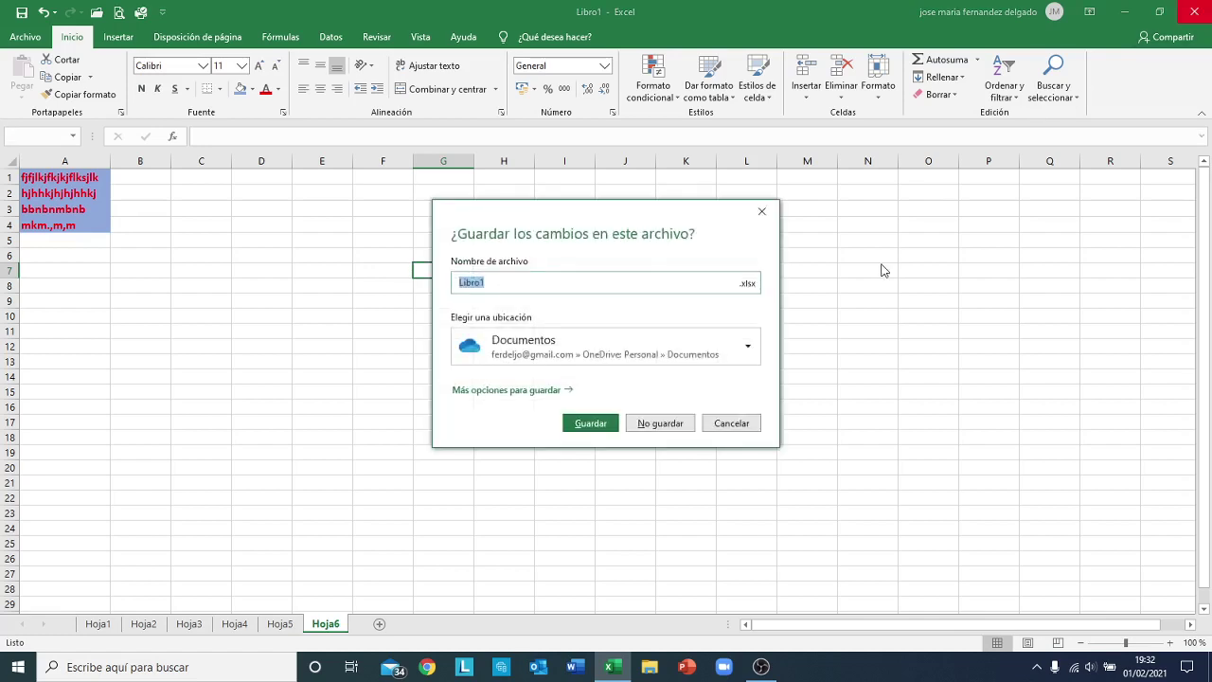
click(651, 424)
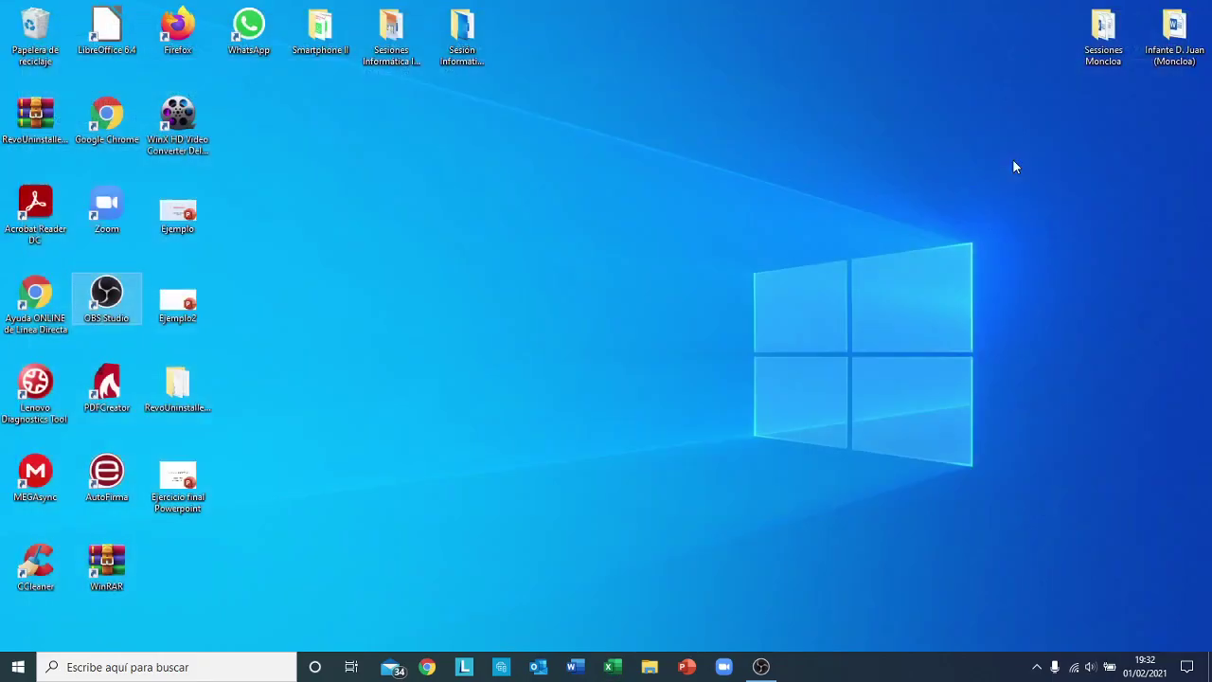